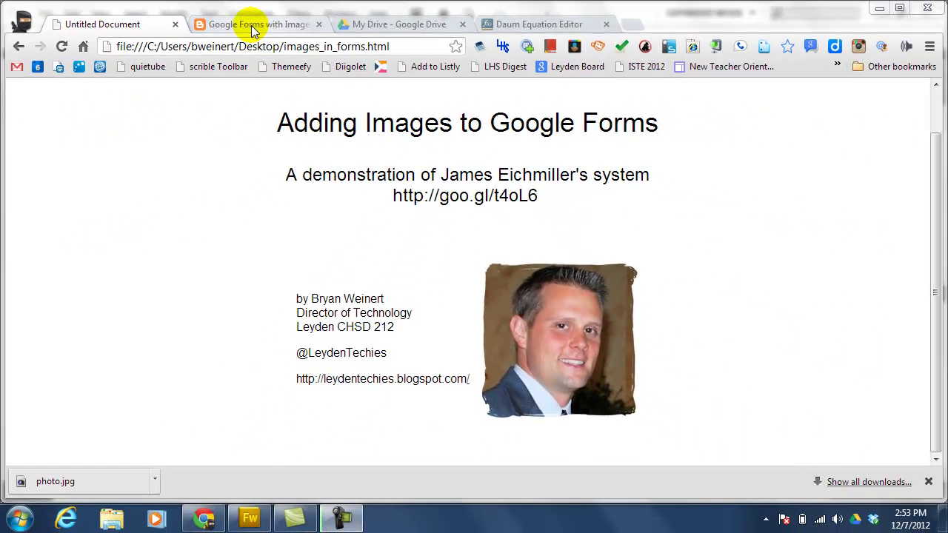
# Step: Read through the numbered setup instructions in the Google Forms with Images blog post
pyautogui.click(251, 25)
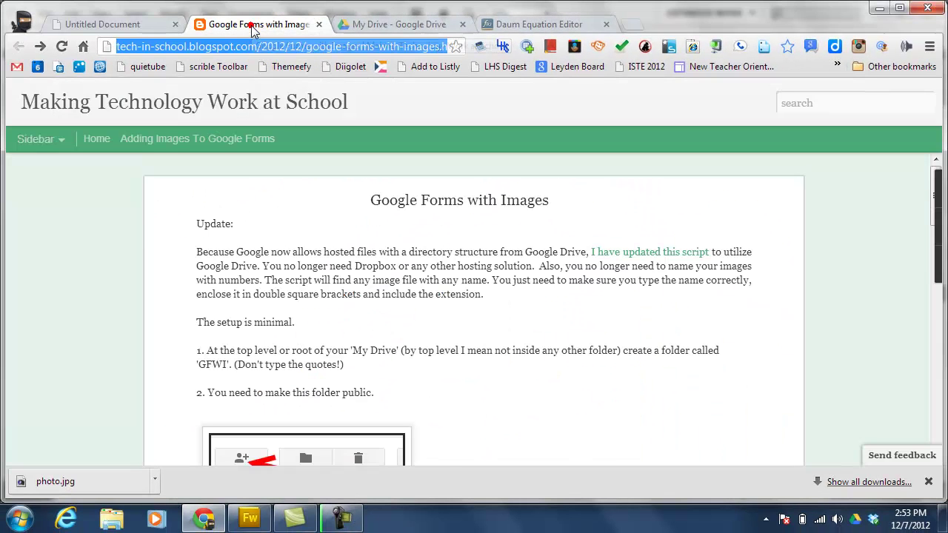
pyautogui.scroll(-3, 438, 268)
pyautogui.scroll(2, 435, 270)
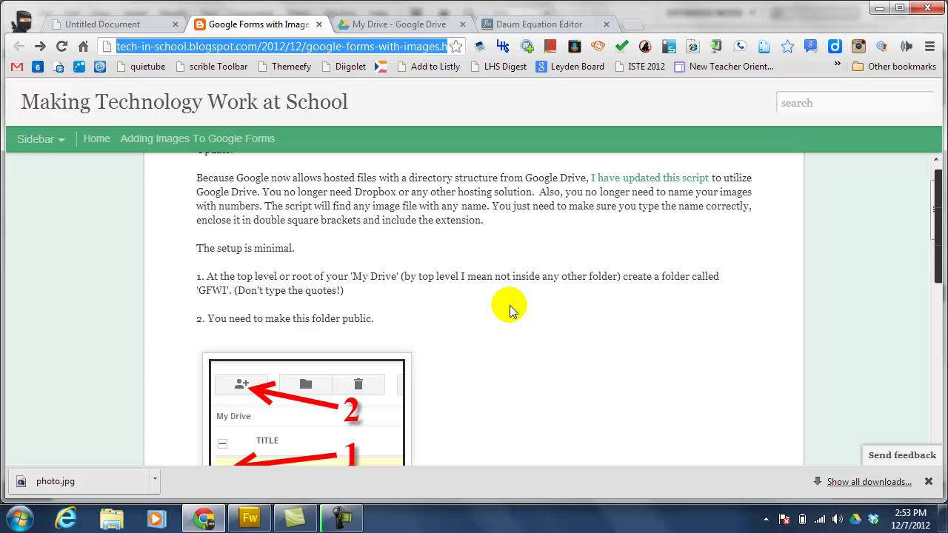
pyautogui.scroll(-7, 509, 310)
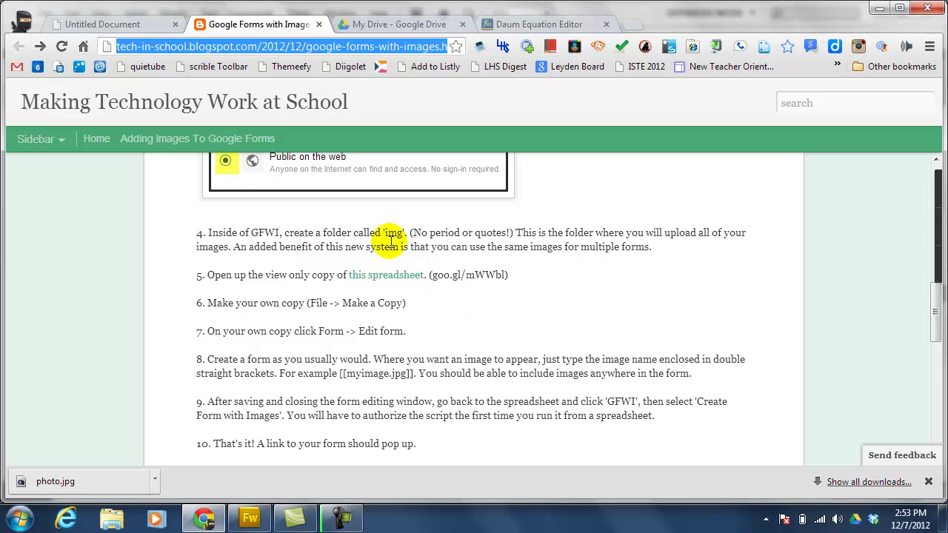
# Step: Switch to Google Drive and create a folder named GFWI at the top level of My Drive
pyautogui.click(381, 26)
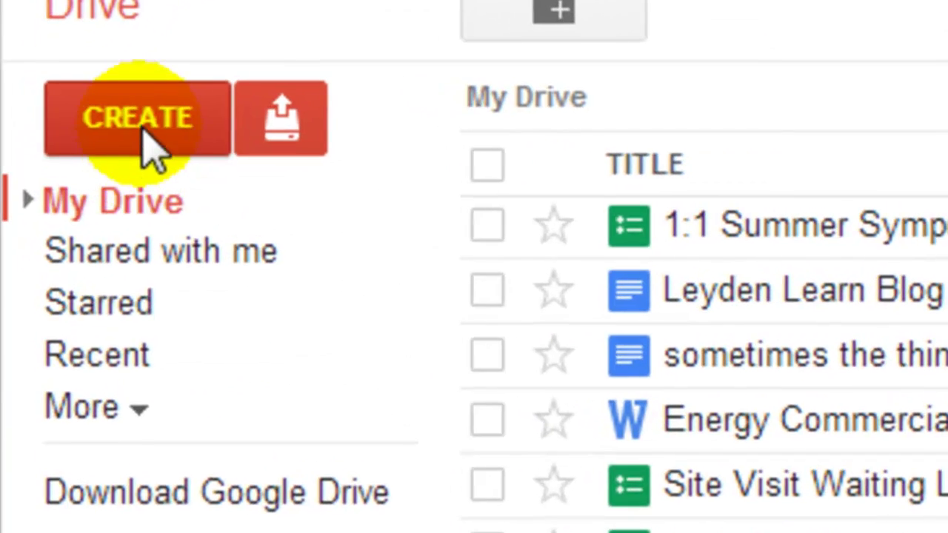
pyautogui.click(47, 166)
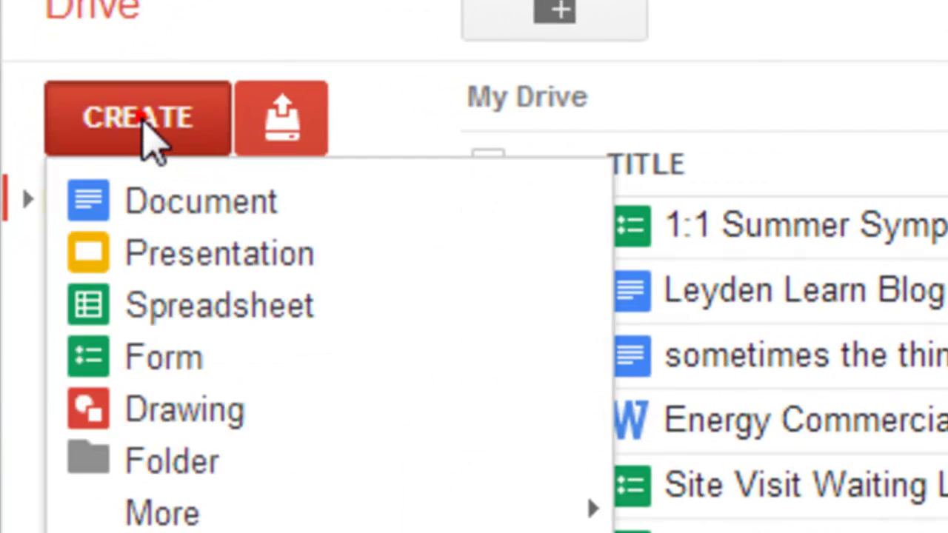
pyautogui.click(170, 463)
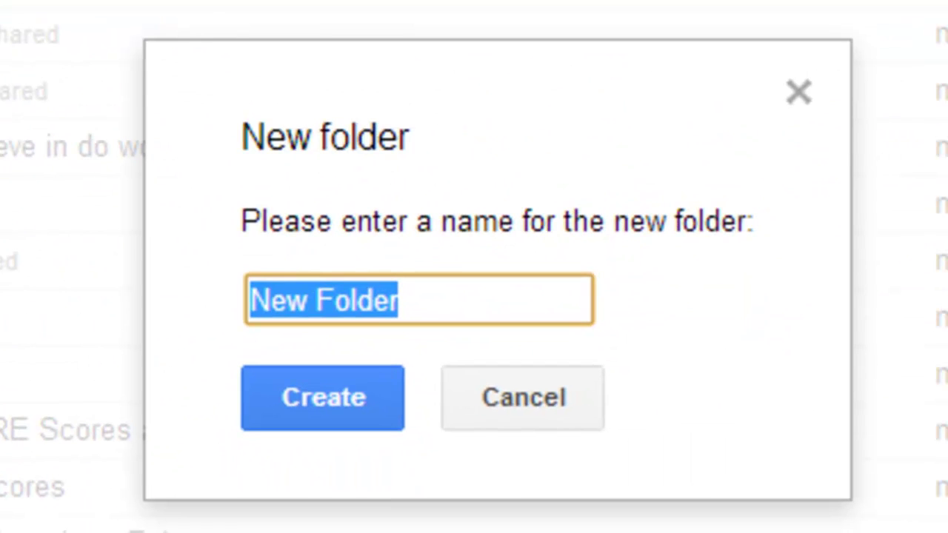
pyautogui.write('G')
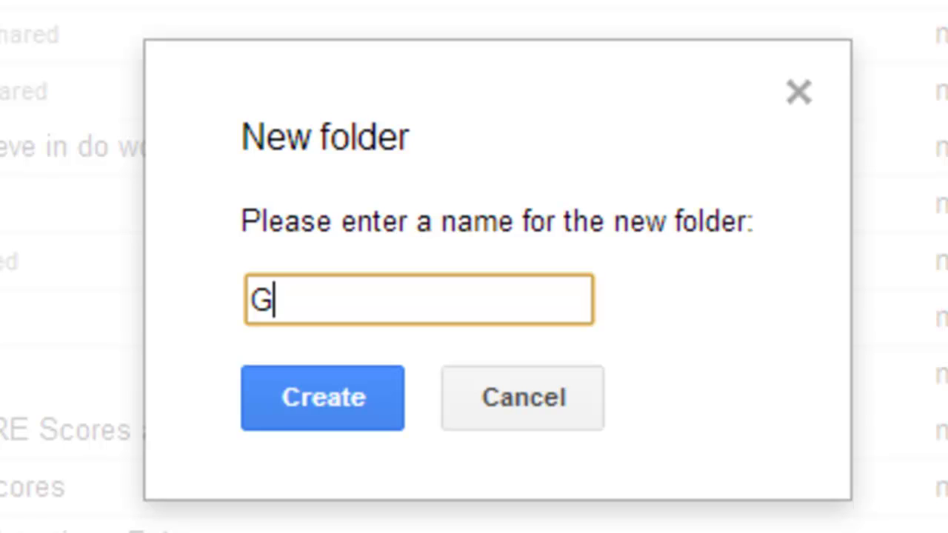
pyautogui.write('FWI')
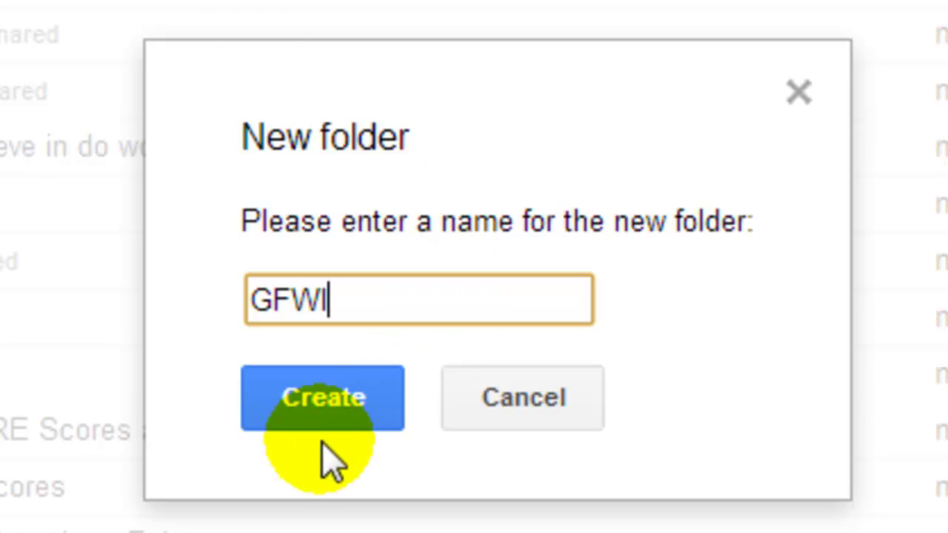
pyautogui.click(315, 412)
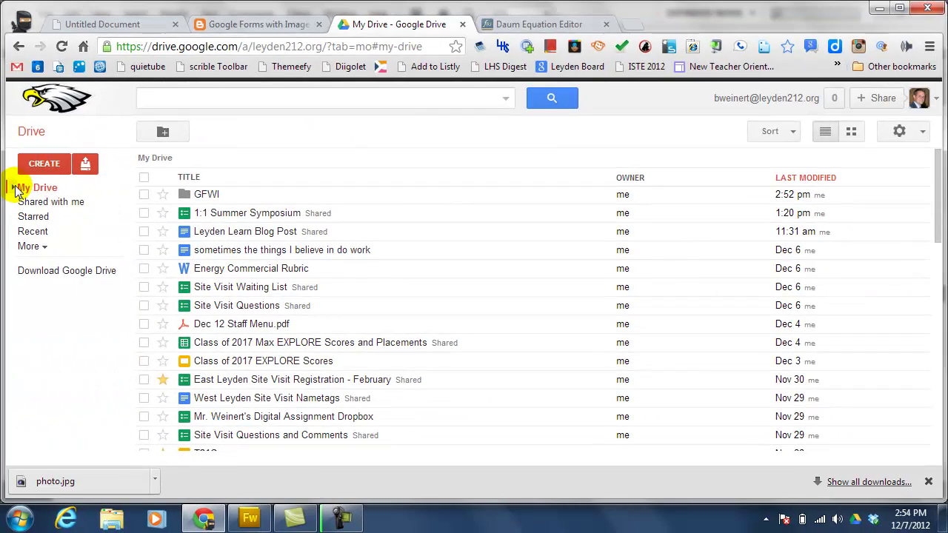
# Step: Change the GFWI folder's sharing visibility to Public on the web and save the setting
pyautogui.click(144, 195)
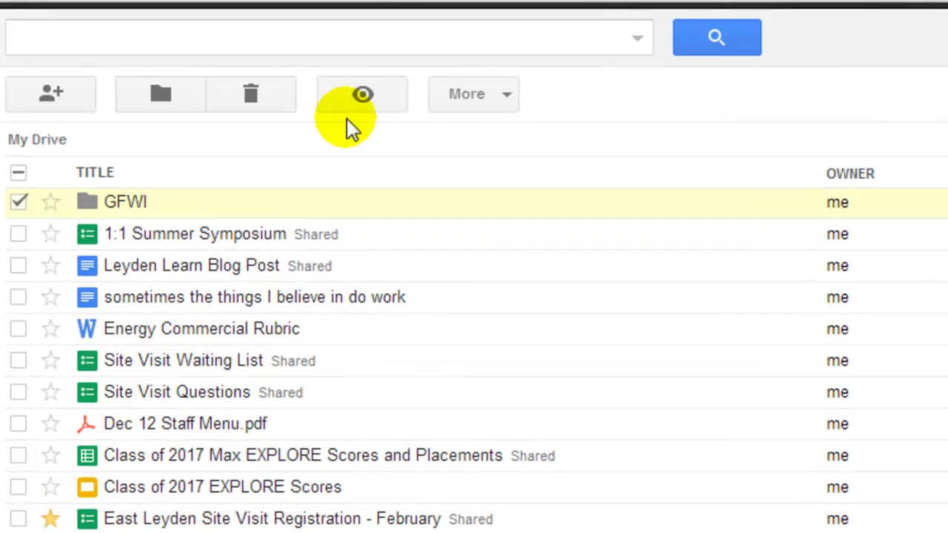
pyautogui.click(468, 96)
pyautogui.moveTo(482, 222)
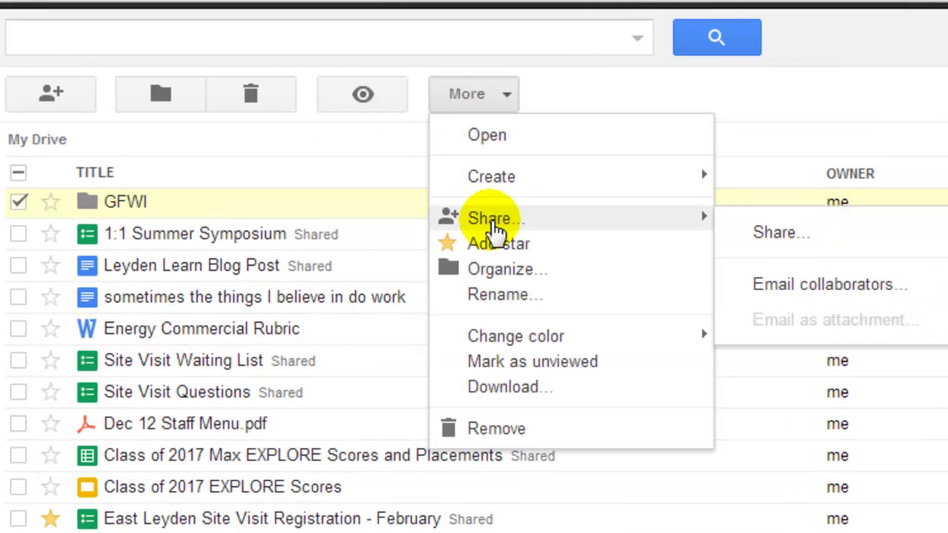
pyautogui.click(810, 235)
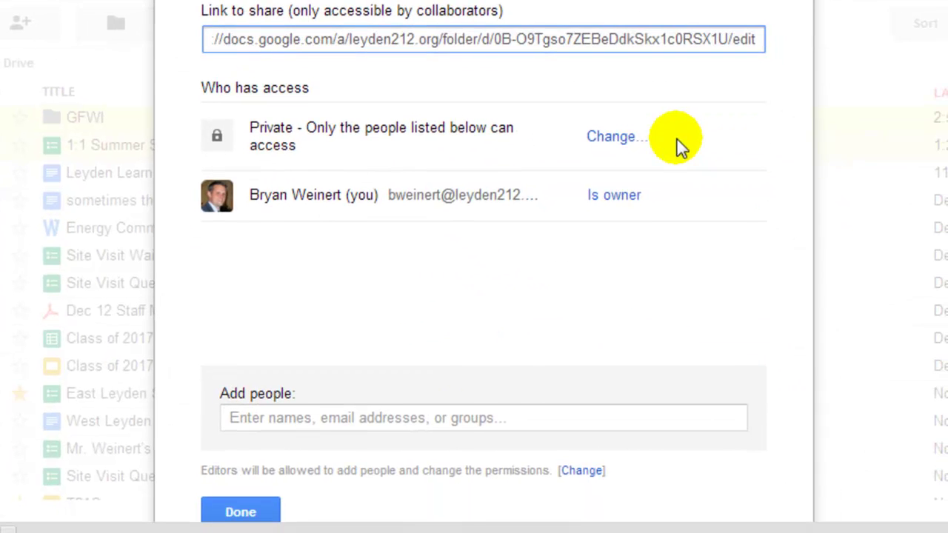
pyautogui.click(618, 141)
pyautogui.click(244, 101)
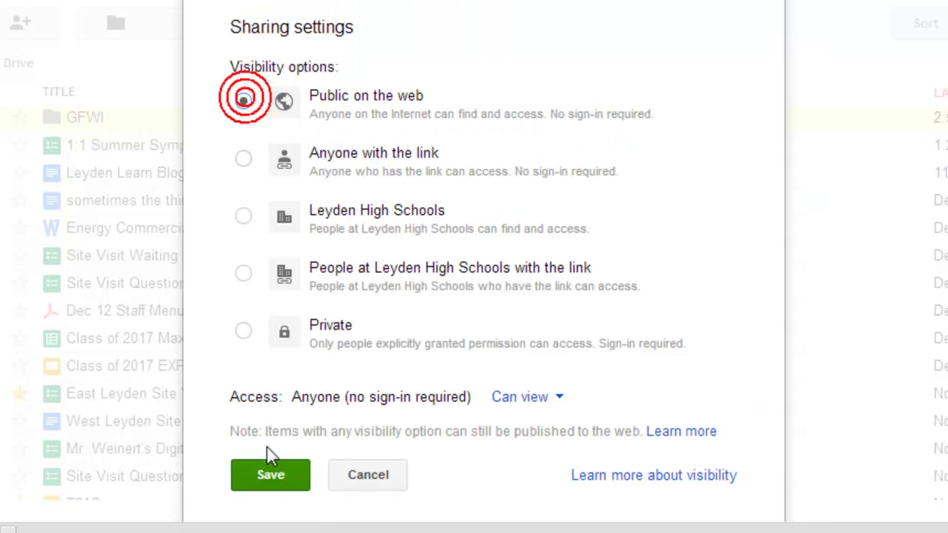
pyautogui.click(264, 475)
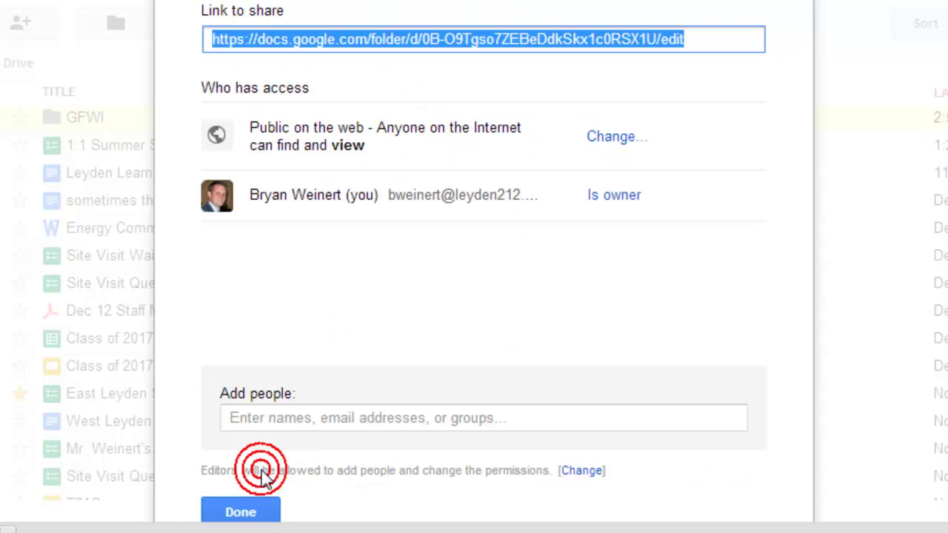
pyautogui.click(241, 511)
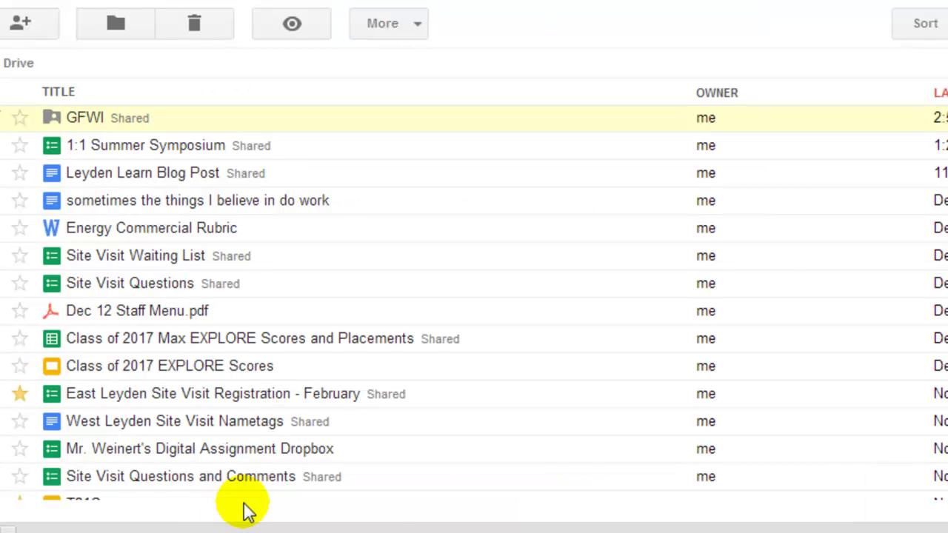
# Step: Create a shared folder named img inside the GFWI folder
pyautogui.click(96, 119)
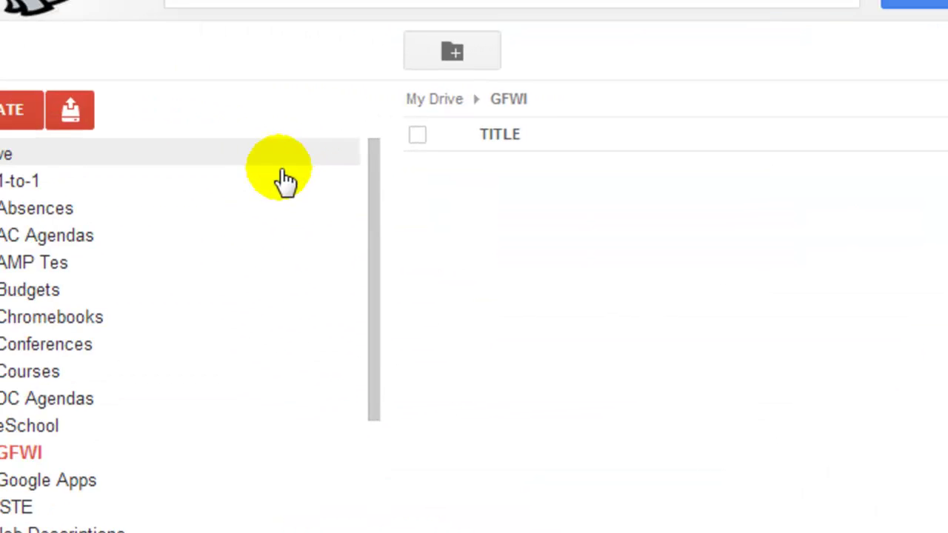
pyautogui.click(69, 120)
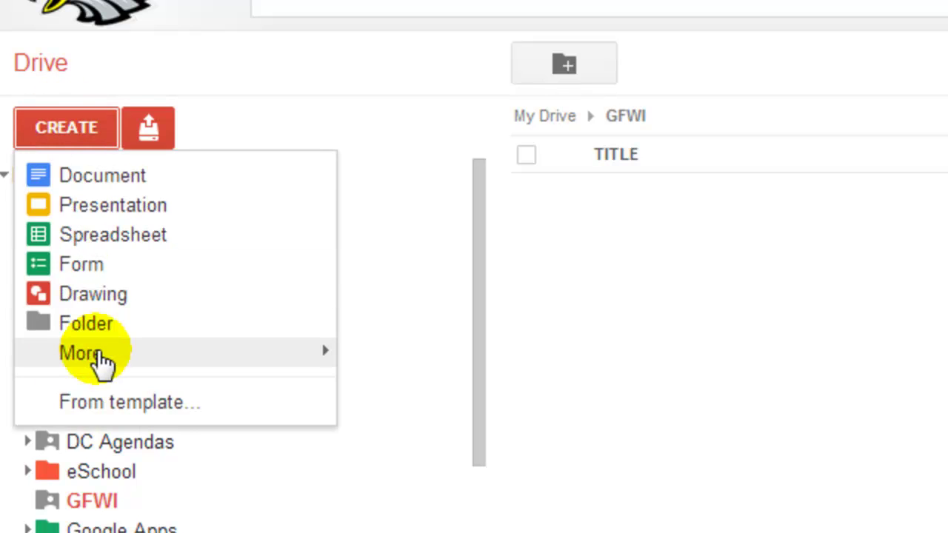
pyautogui.click(86, 325)
pyautogui.write('img')
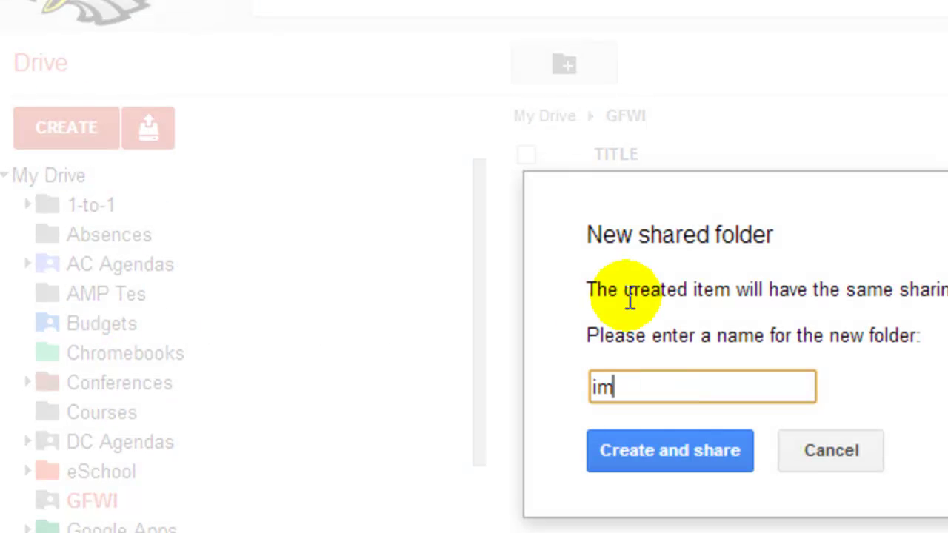
pyautogui.click(670, 451)
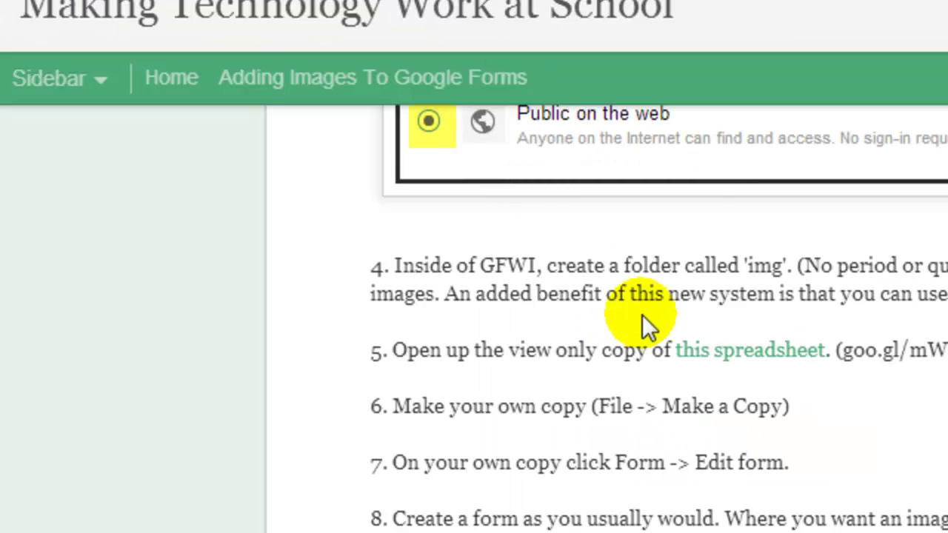
# Step: Review the blog's further instructions and the example equation in the Daum Equation Editor, and return to Google Drive
pyautogui.scroll(-3, 642, 315)
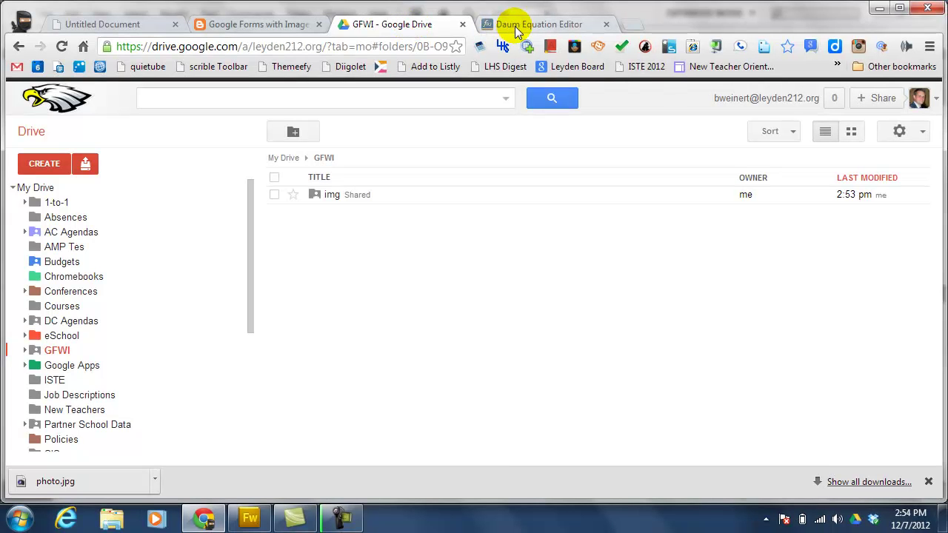
pyautogui.click(517, 26)
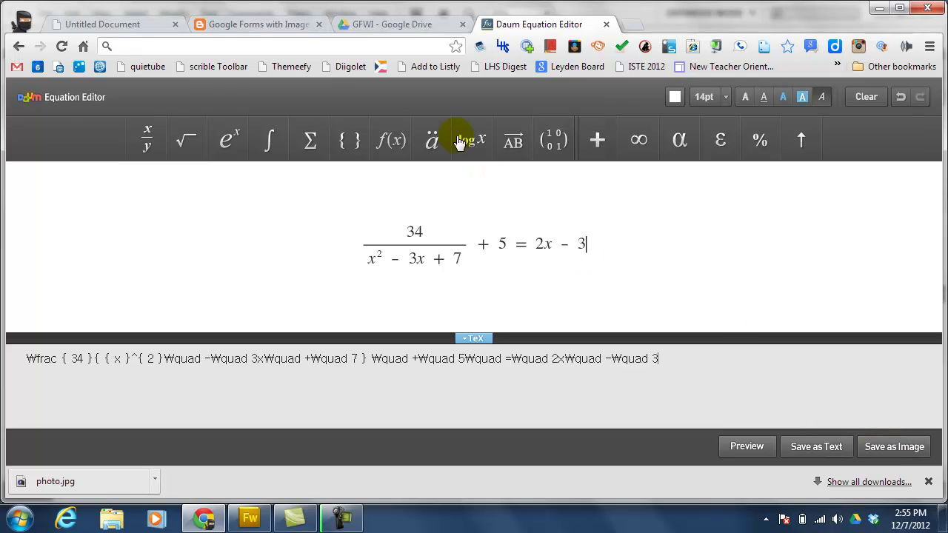
pyautogui.click(387, 23)
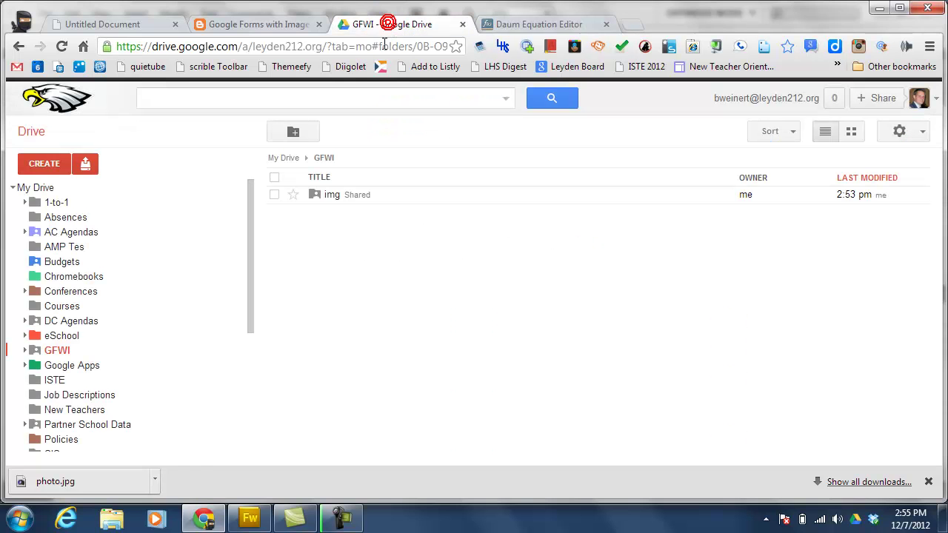
# Step: Upload the image files q01, q02, q03 and q04 from the Desktop into the shared img folder
pyautogui.click(333, 196)
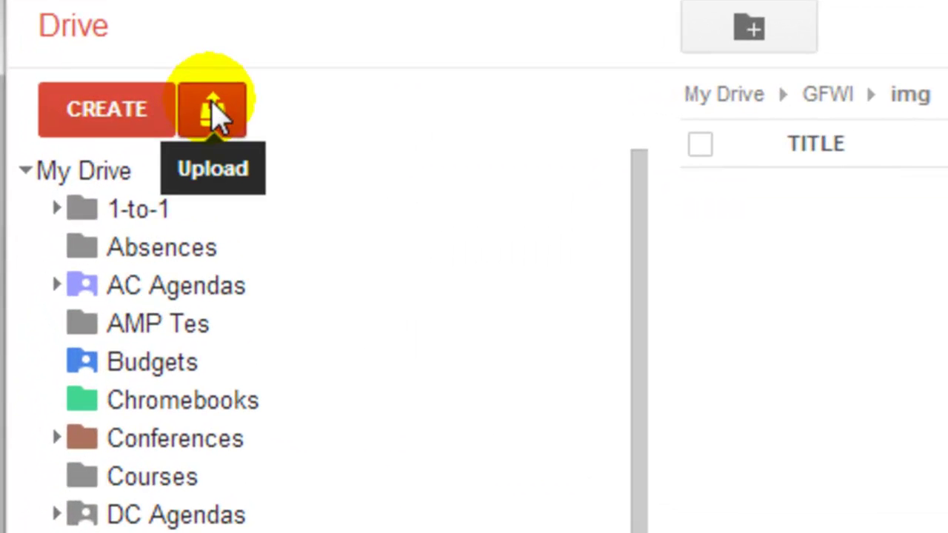
pyautogui.click(215, 115)
pyautogui.click(242, 185)
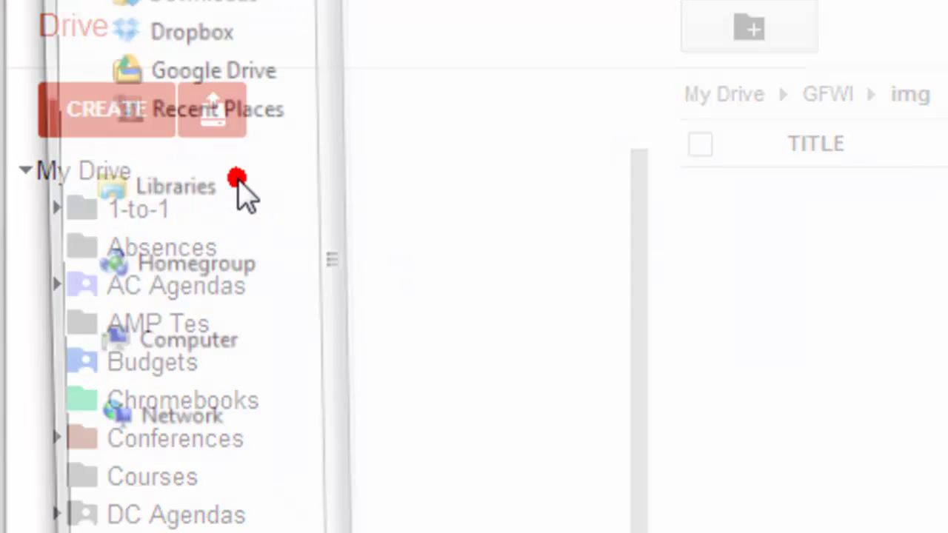
pyautogui.scroll(-3, 709, 336)
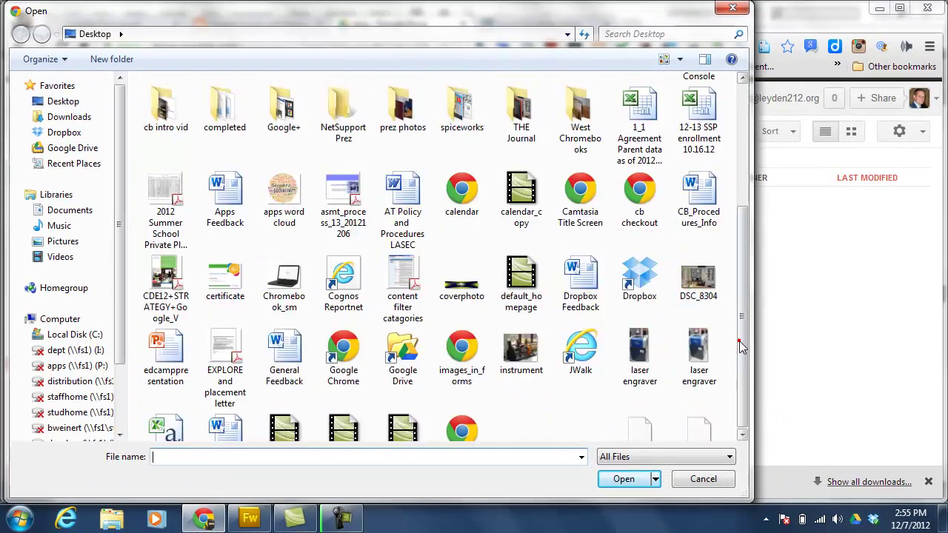
pyautogui.click(643, 302)
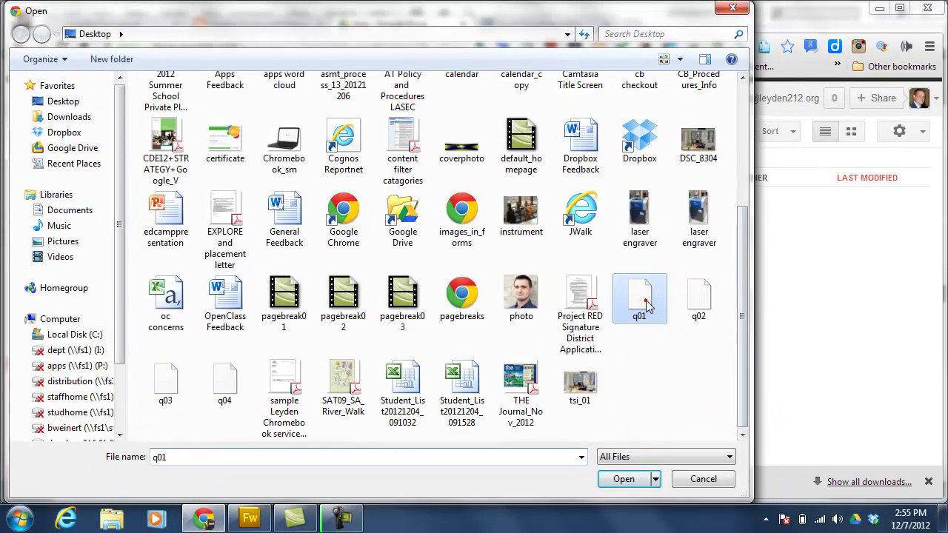
pyautogui.keyDown('ctrl'); pyautogui.click(691, 309); pyautogui.keyUp('ctrl')
pyautogui.keyDown('ctrl'); pyautogui.click(164, 382); pyautogui.keyUp('ctrl')
pyautogui.keyDown('ctrl'); pyautogui.click(220, 384); pyautogui.keyUp('ctrl')
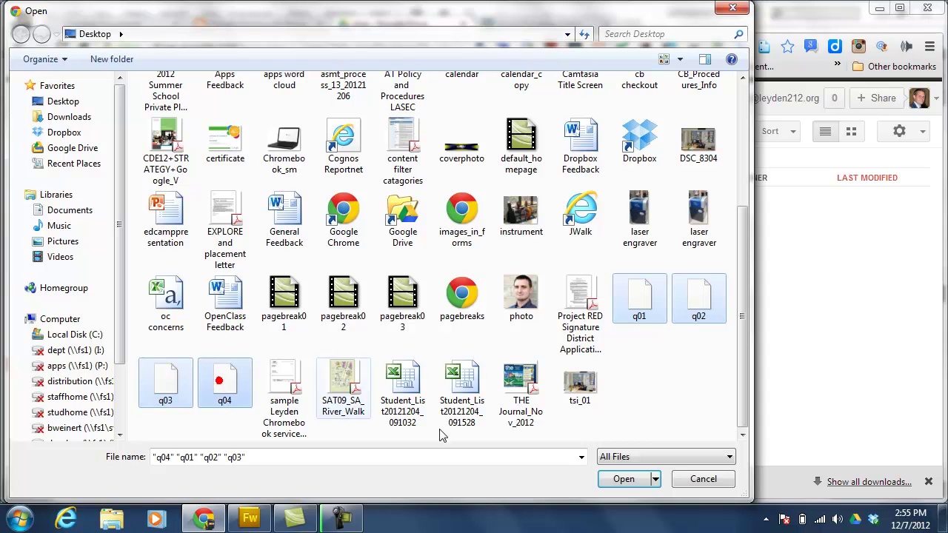
pyautogui.click(626, 479)
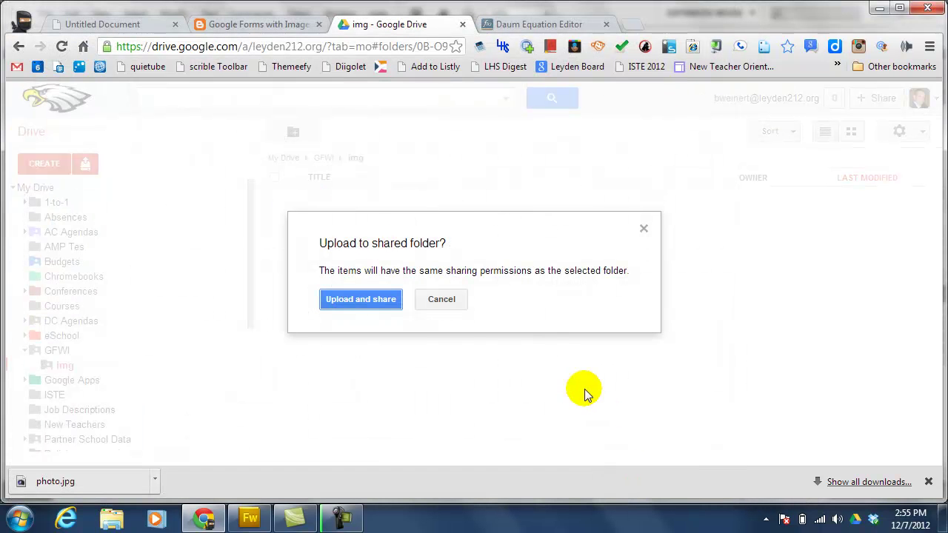
pyautogui.click(330, 297)
pyautogui.click(251, 335)
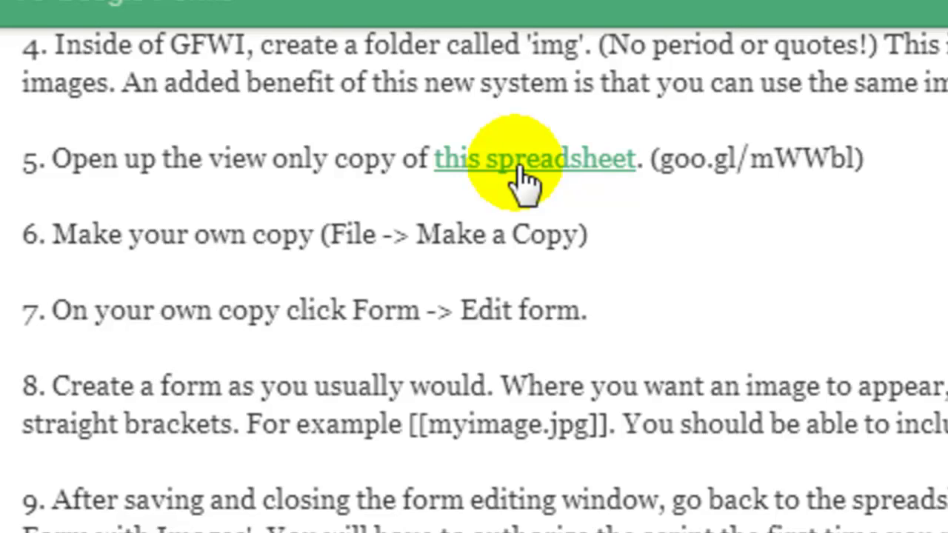
# Step: Open the view-only spreadsheet linked in instruction 5 of the blog post and make a copy named Math Questions
pyautogui.click(518, 179)
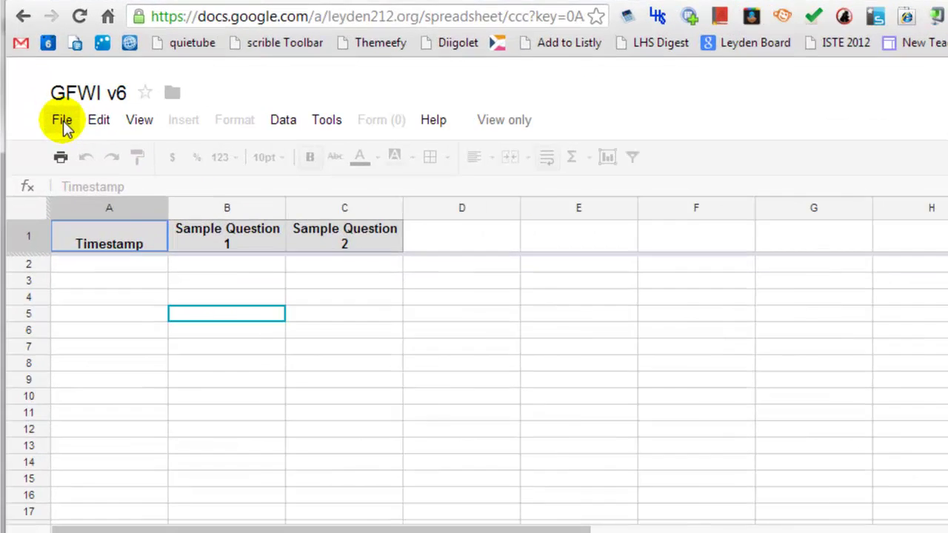
pyautogui.click(49, 126)
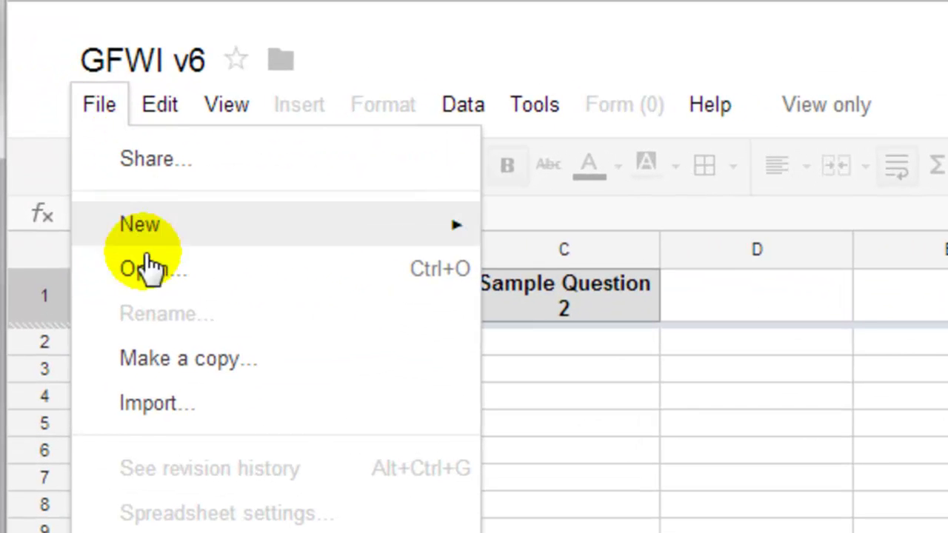
pyautogui.click(191, 374)
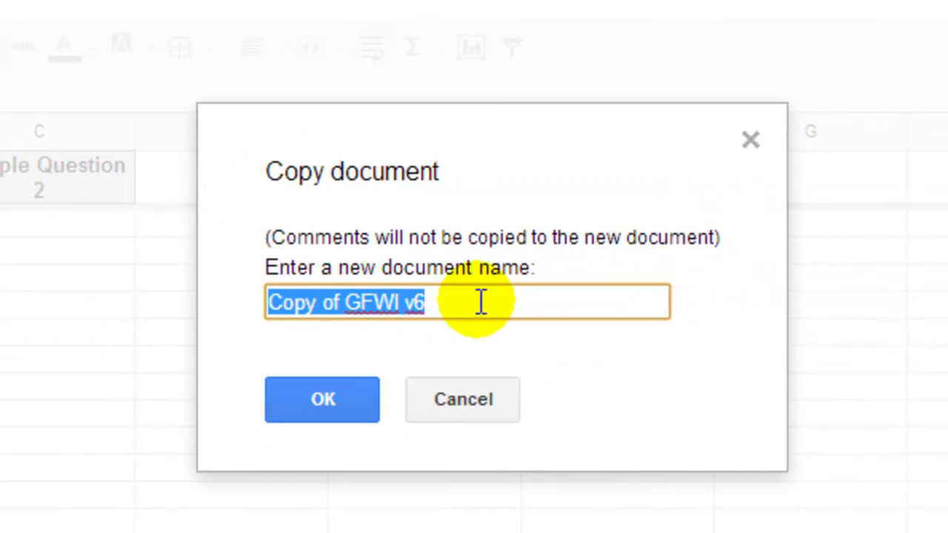
pyautogui.write('Math ')
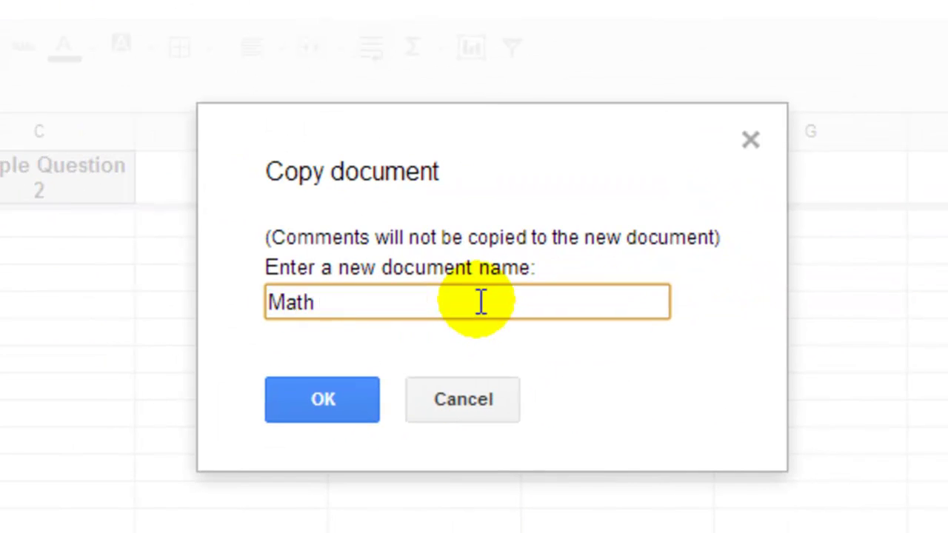
pyautogui.write('Questions')
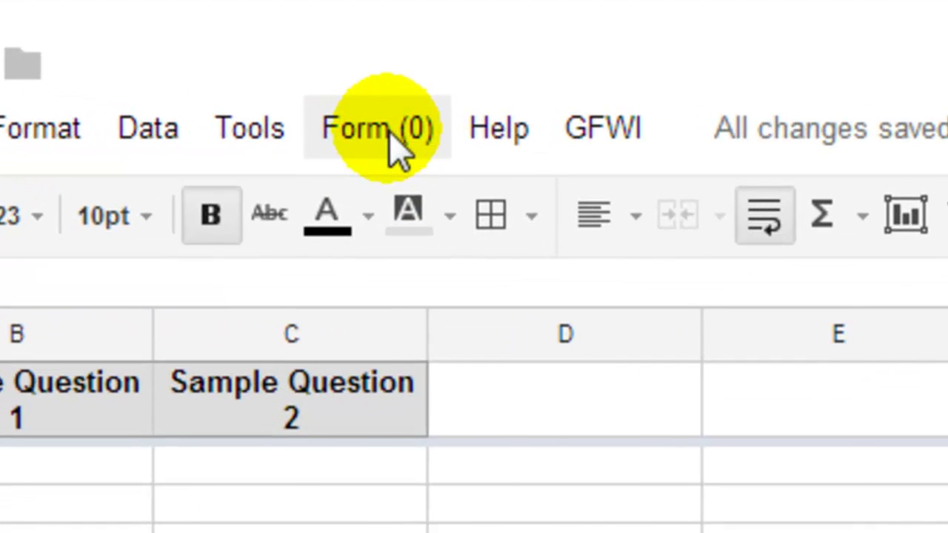
# Step: Open the spreadsheet's form for editing and replace its title with Math Questions
pyautogui.click(388, 129)
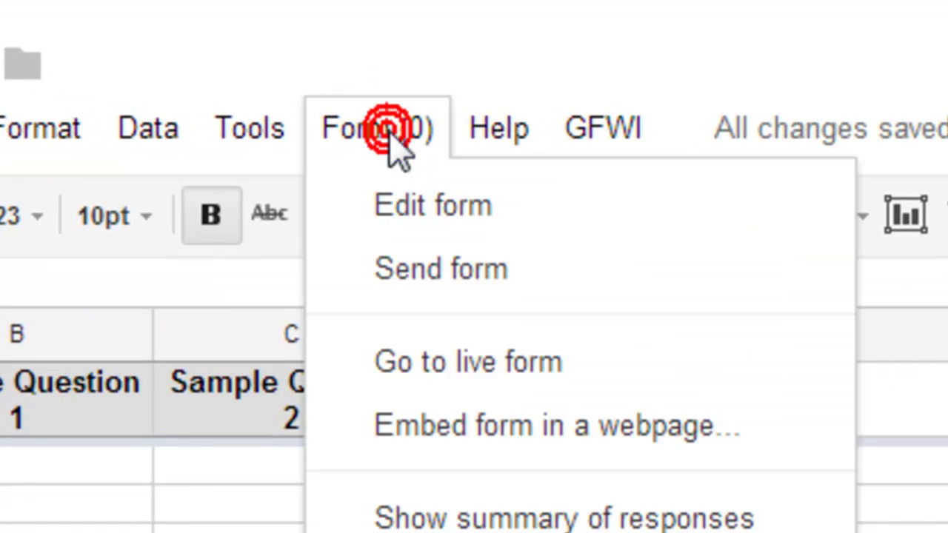
pyautogui.click(521, 219)
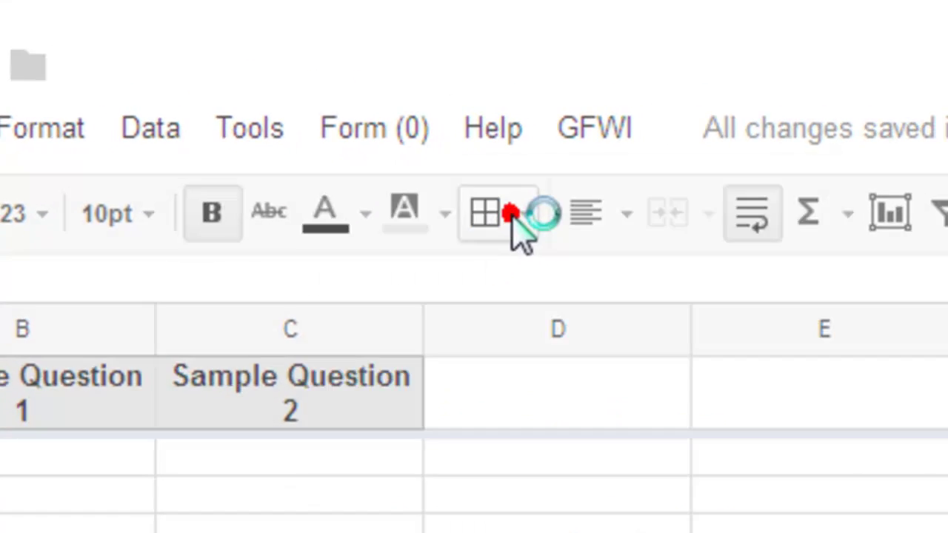
pyautogui.moveTo(228, 148); pyautogui.dragTo(36, 153)
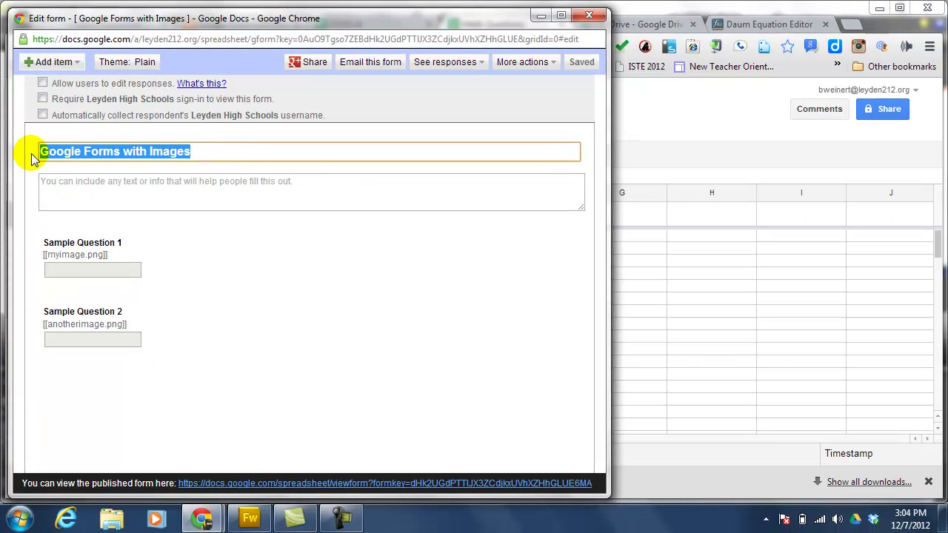
pyautogui.write('mat')
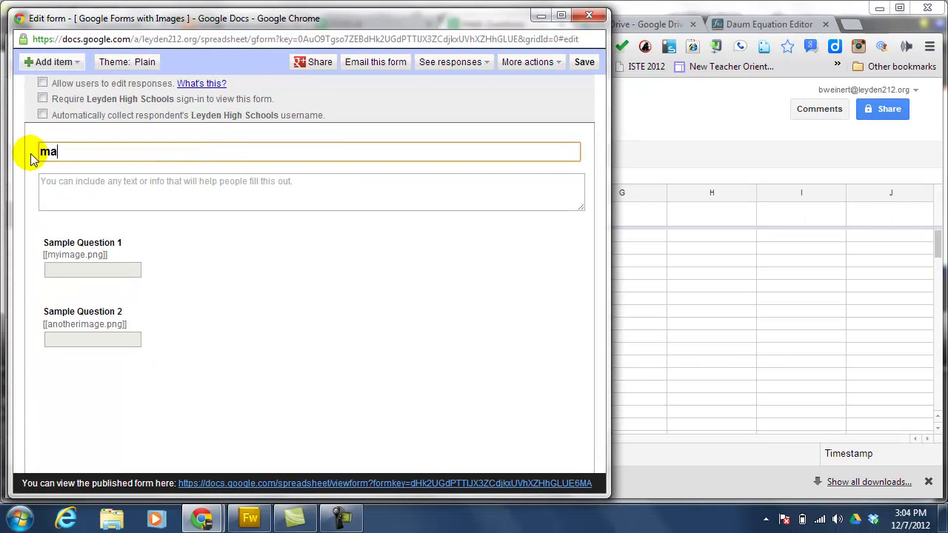
pyautogui.press('BackSpace')
pyautogui.press('BackSpace')
pyautogui.write('Math')
# Step: Edit the first sample question, setting its title to Solve for x and its help text to [[q01]]
pyautogui.moveTo(282, 252)
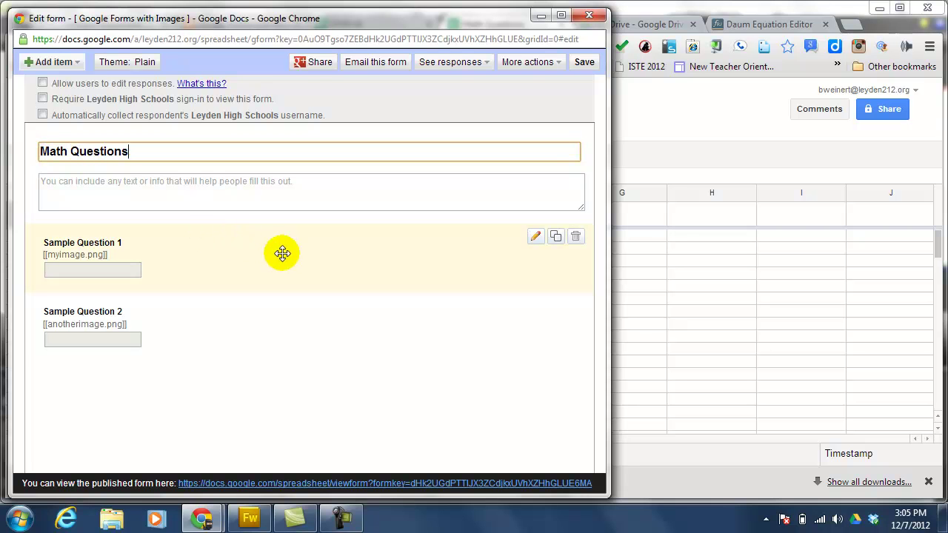
pyautogui.click(536, 238)
pyautogui.moveTo(302, 233); pyautogui.dragTo(53, 230)
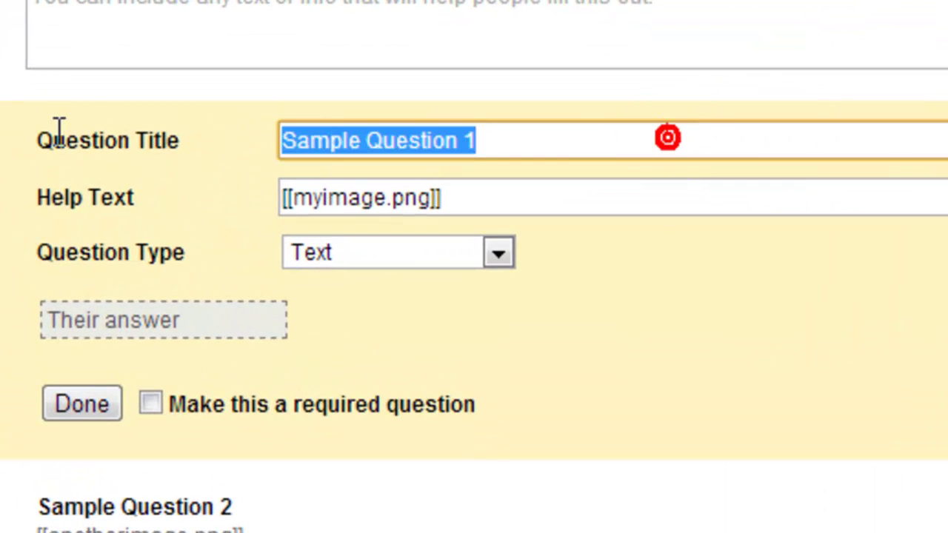
pyautogui.write('Solve for x')
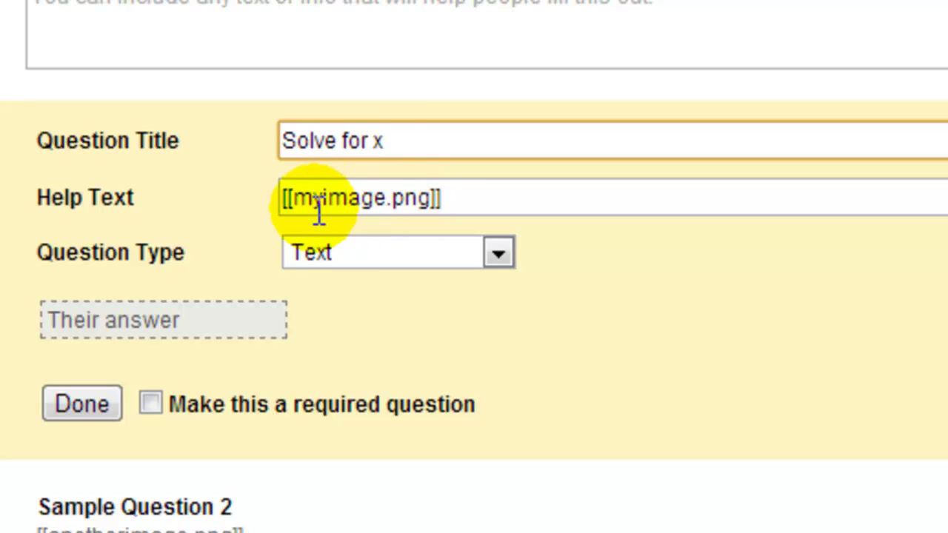
pyautogui.moveTo(431, 197); pyautogui.dragTo(295, 194)
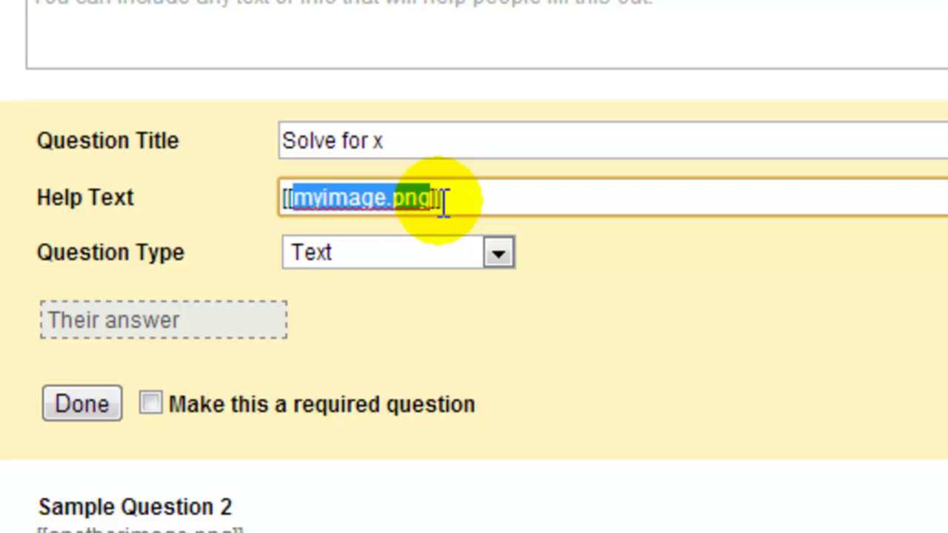
pyautogui.write('q01')
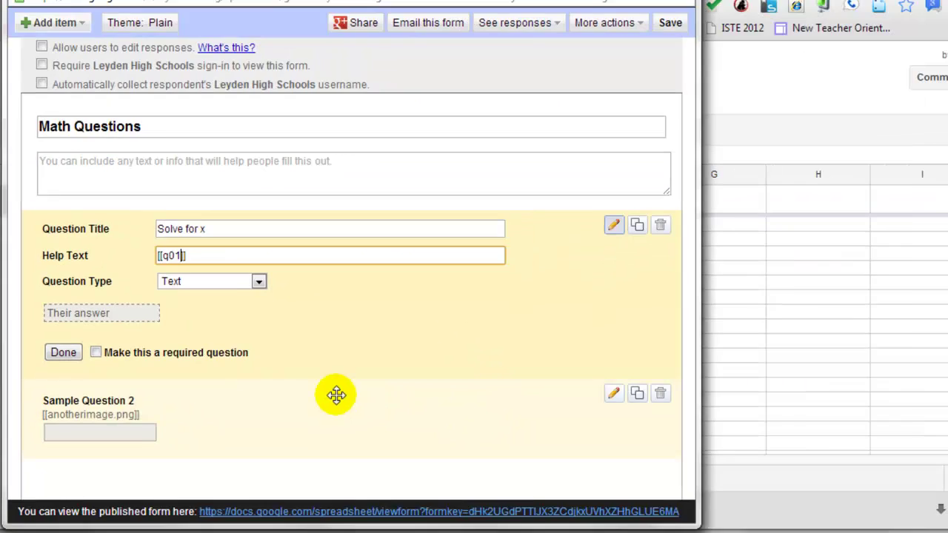
# Step: Edit the second sample question, setting its title to Solve for x and its help text to [[q02]]
pyautogui.click(613, 393)
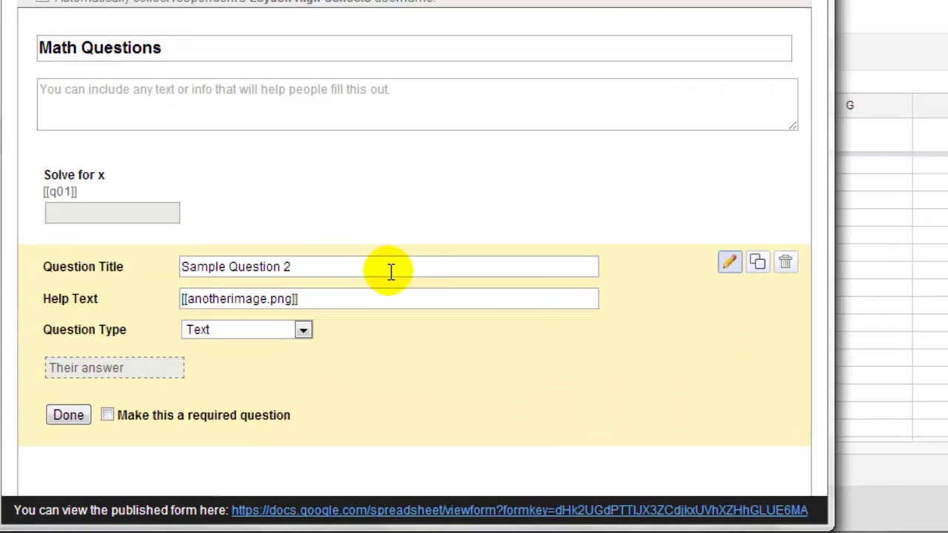
pyautogui.click(391, 271)
pyautogui.tripleClick(391, 271)
pyautogui.write('So')
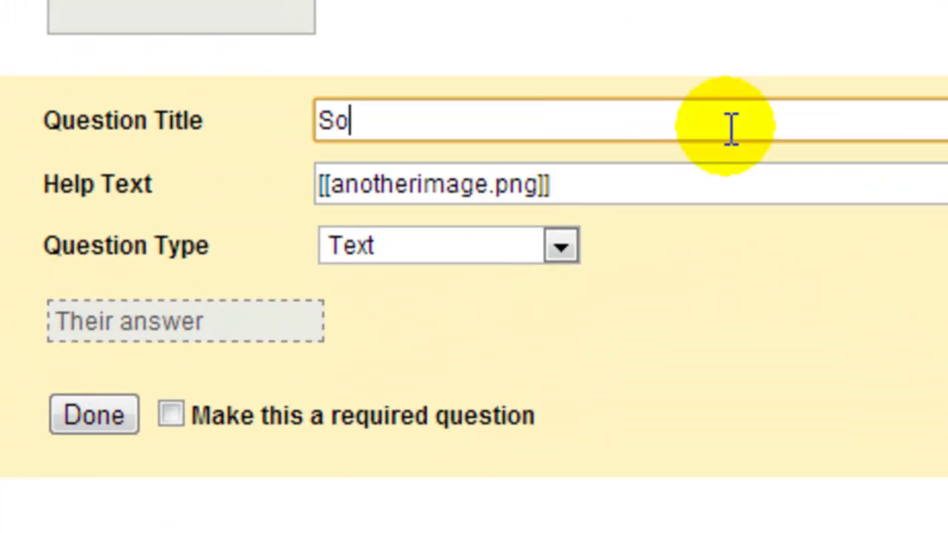
pyautogui.write('lve for x')
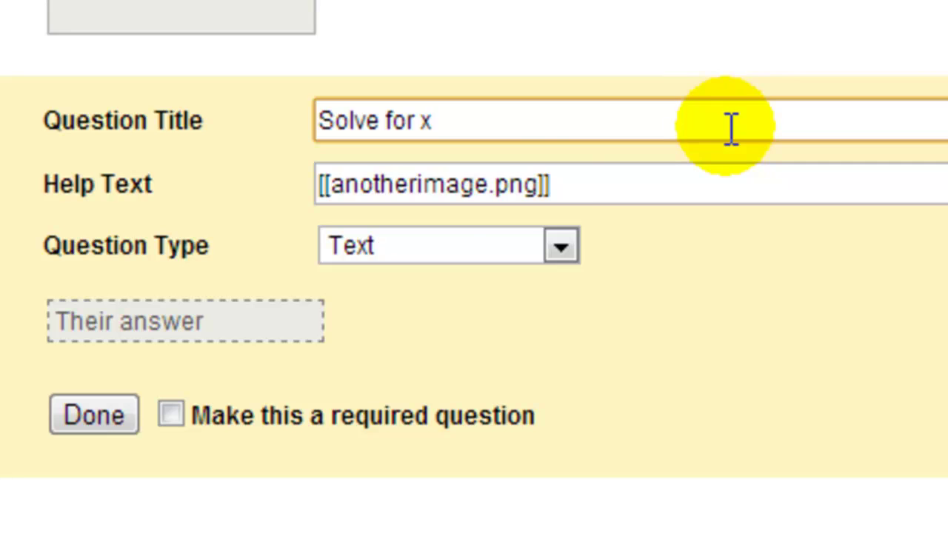
pyautogui.click(535, 184)
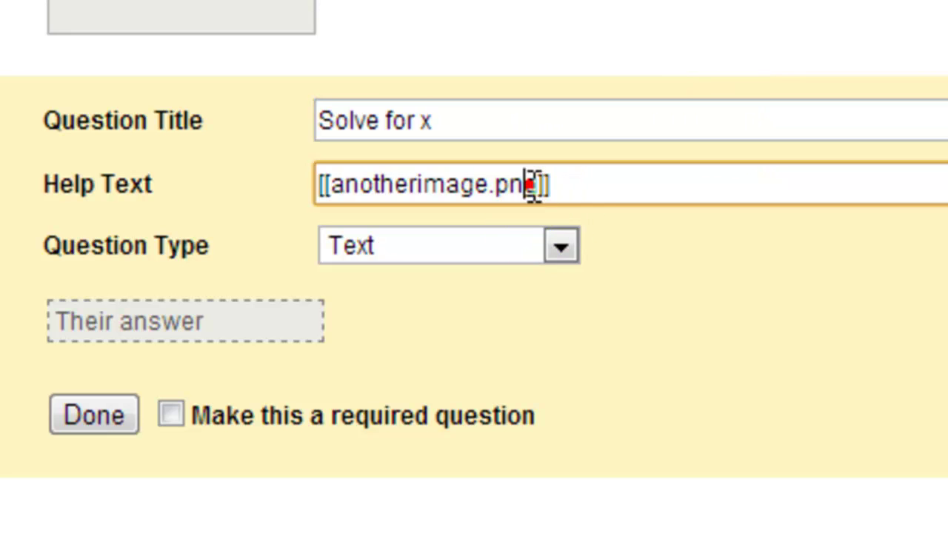
pyautogui.press('BackSpace')
pyautogui.press('BackSpace')
pyautogui.press('BackSpace')
pyautogui.press('BackSpace')
pyautogui.press('BackSpace')
pyautogui.press('BackSpace')
pyautogui.press('BackSpace')
pyautogui.press('BackSpace')
pyautogui.press('BackSpace')
pyautogui.press('BackSpace')
pyautogui.press('BackSpace')
pyautogui.press('BackSpace')
pyautogui.press('BackSpace')
pyautogui.press('BackSpace')
pyautogui.press('BackSpace')
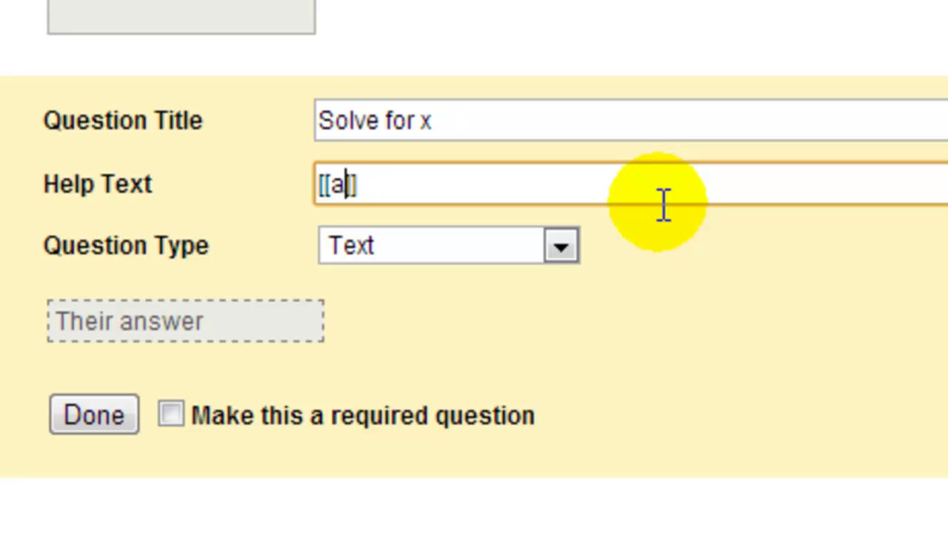
pyautogui.press('BackSpace')
pyautogui.write('q02')
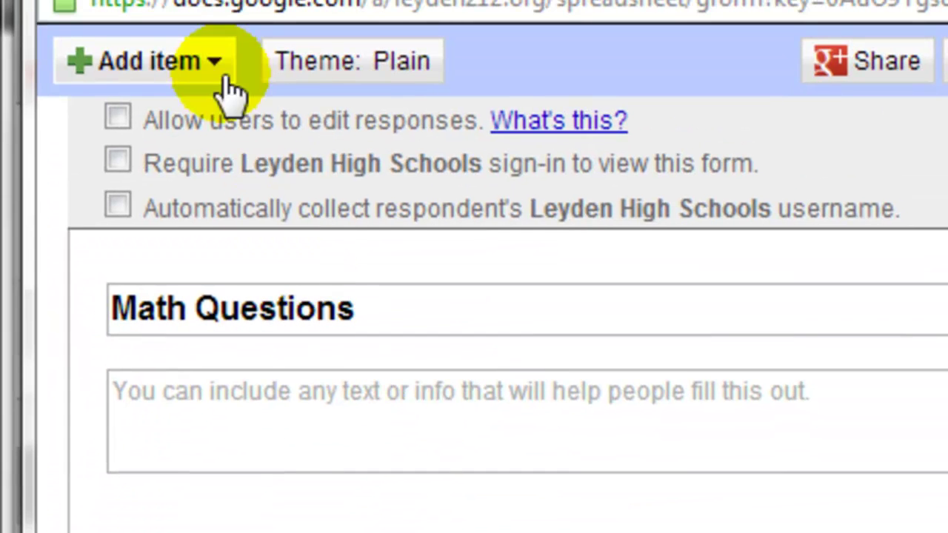
# Step: Add a third text question titled Solve for x with the help text [[q03]]
pyautogui.click(211, 67)
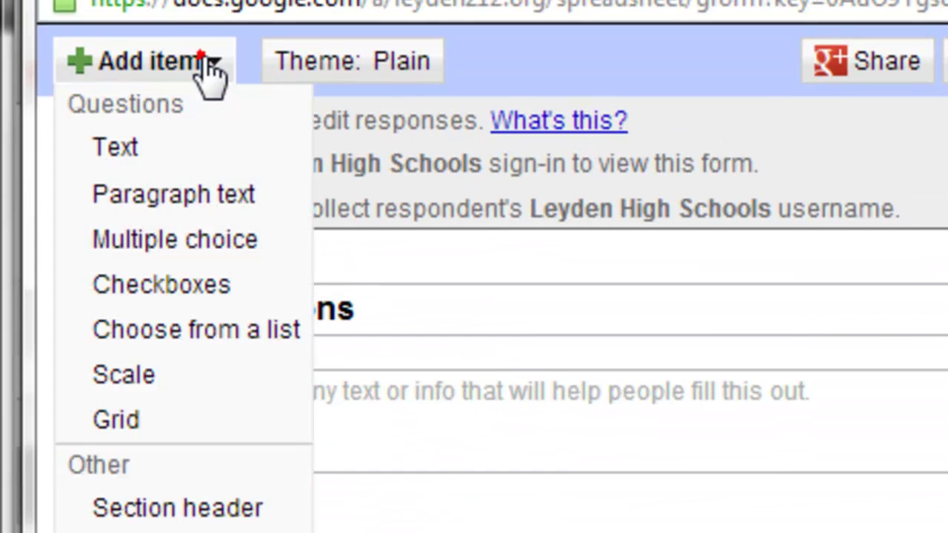
pyautogui.click(146, 147)
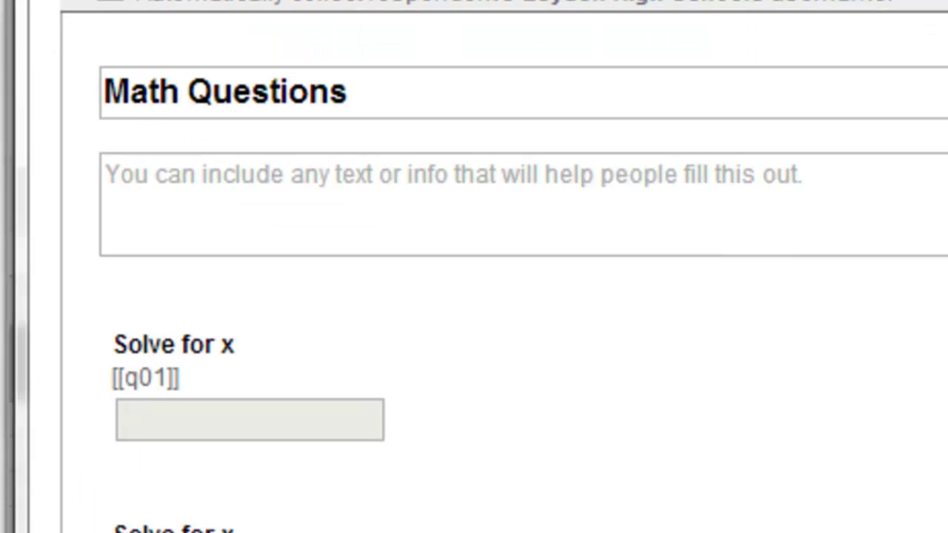
pyautogui.click(561, 234)
pyautogui.write('Solve ')
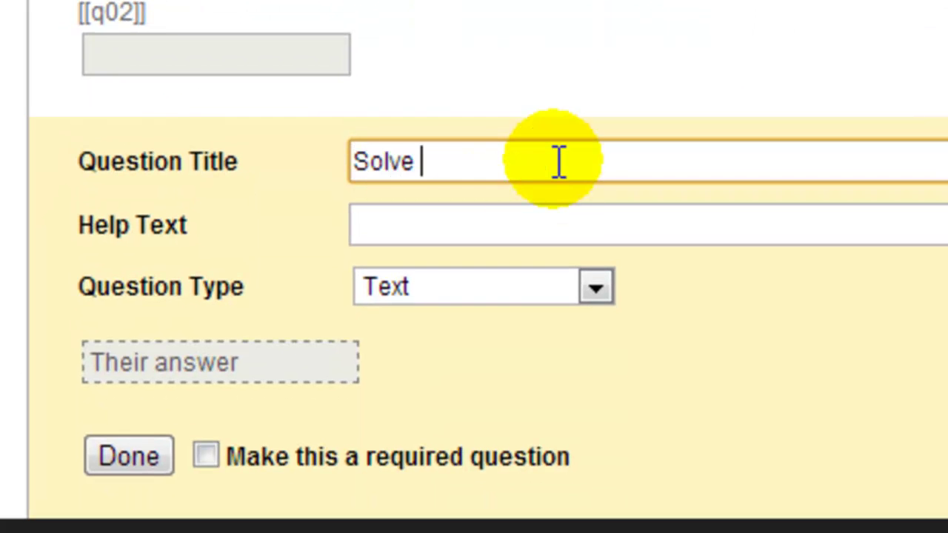
pyautogui.write('for x')
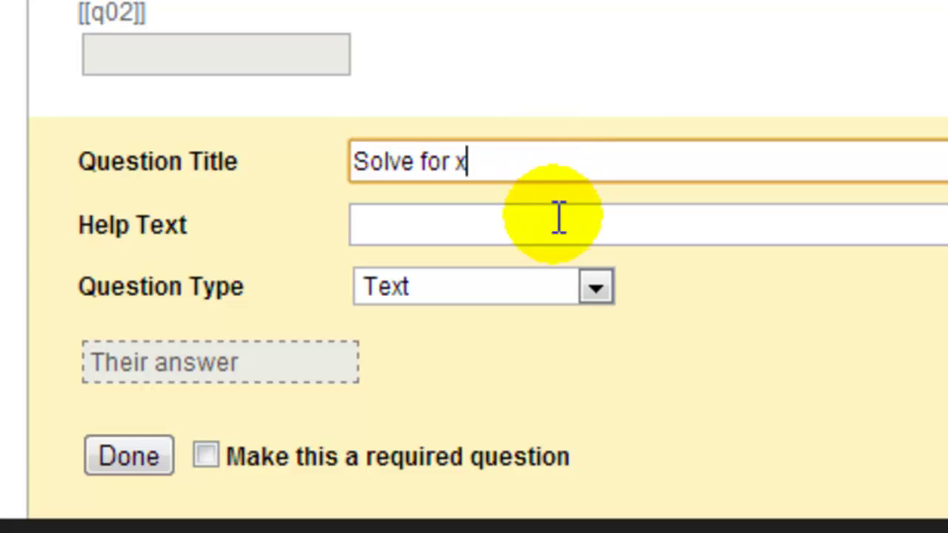
pyautogui.click(557, 216)
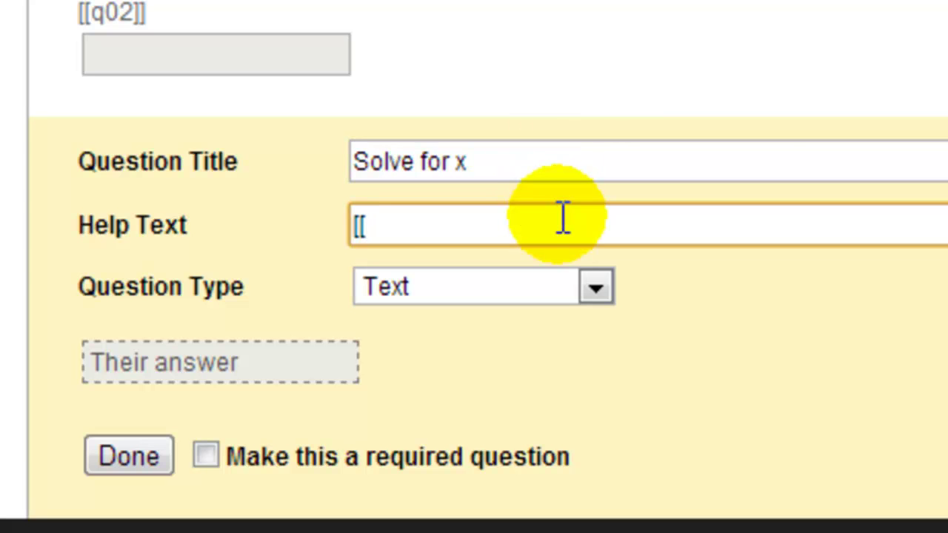
pyautogui.write('[[q03]')
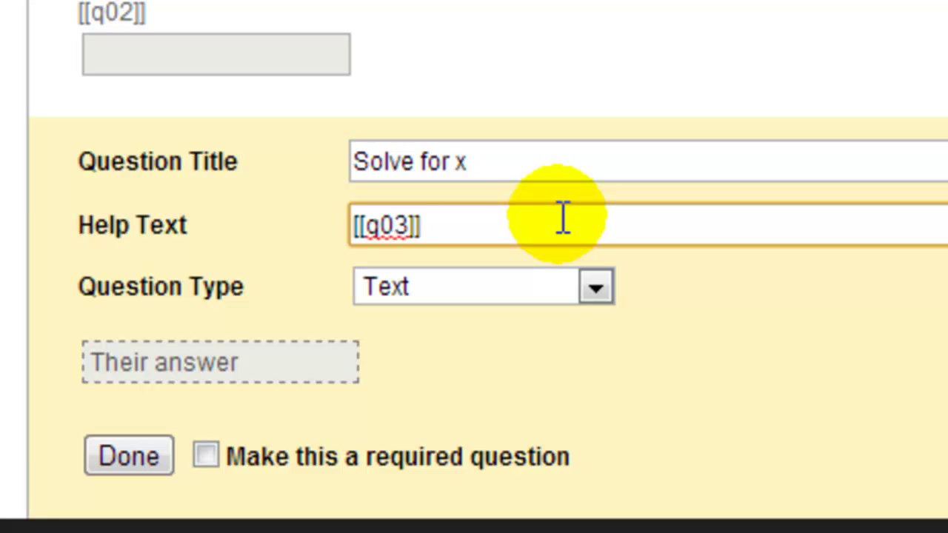
pyautogui.write(']')
# Step: Add a fourth text question titled Solve for x with the help text [[q04]]
pyautogui.scroll(8, 507, 317)
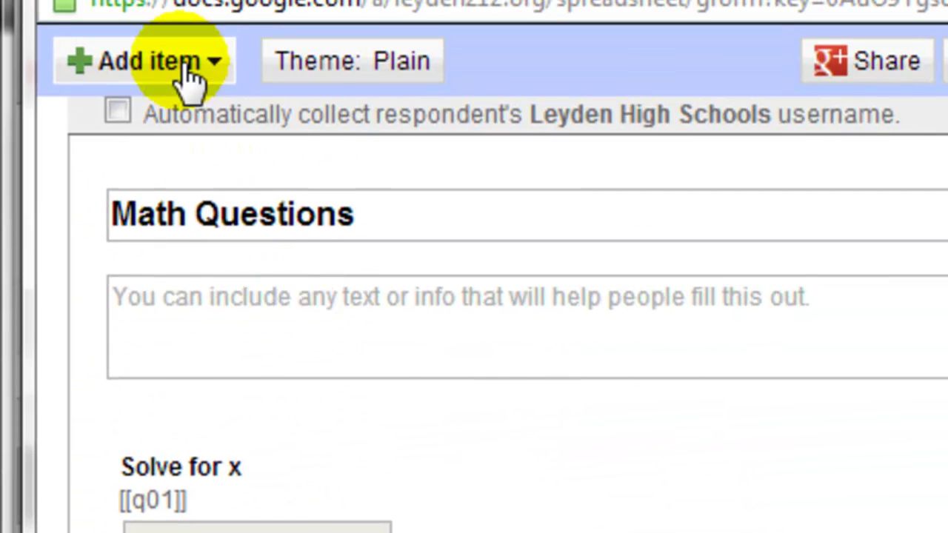
pyautogui.click(191, 78)
pyautogui.click(141, 159)
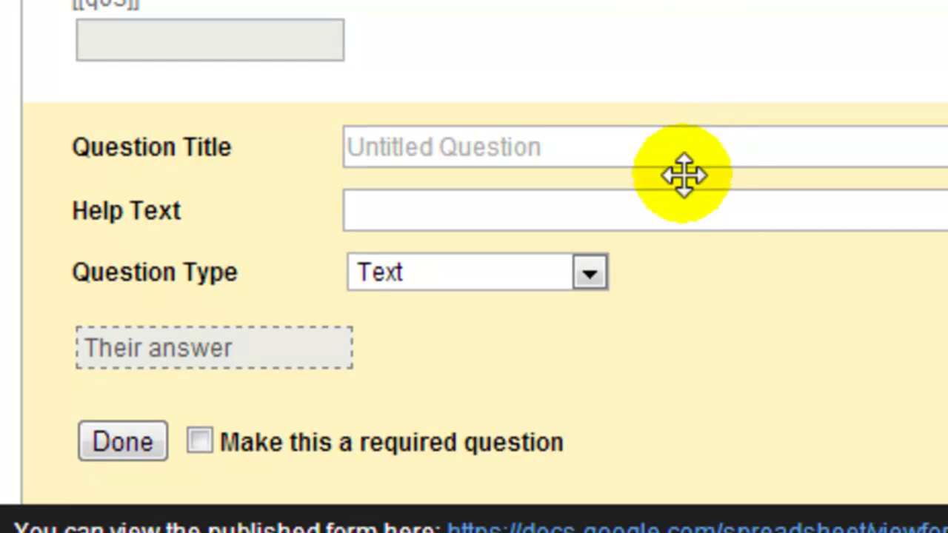
pyautogui.click(671, 154)
pyautogui.write('Solve f')
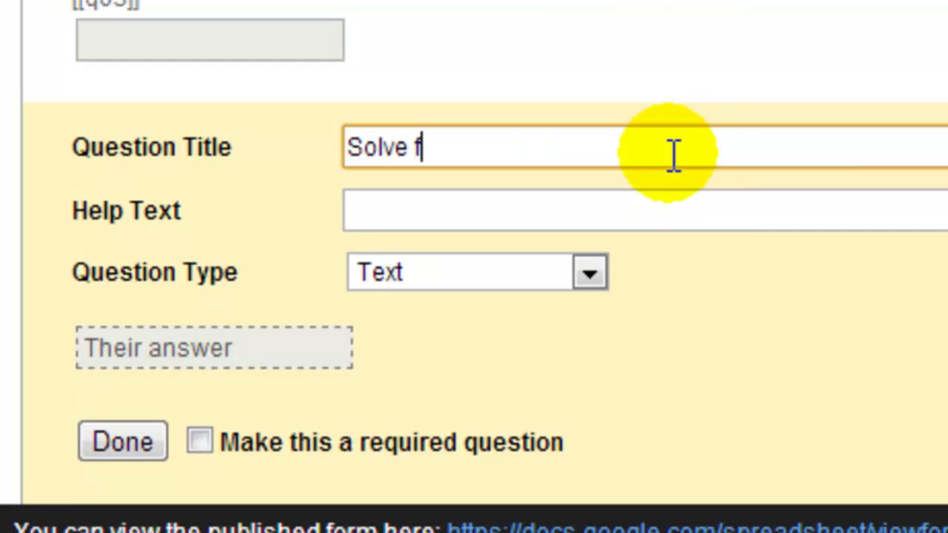
pyautogui.write('or x')
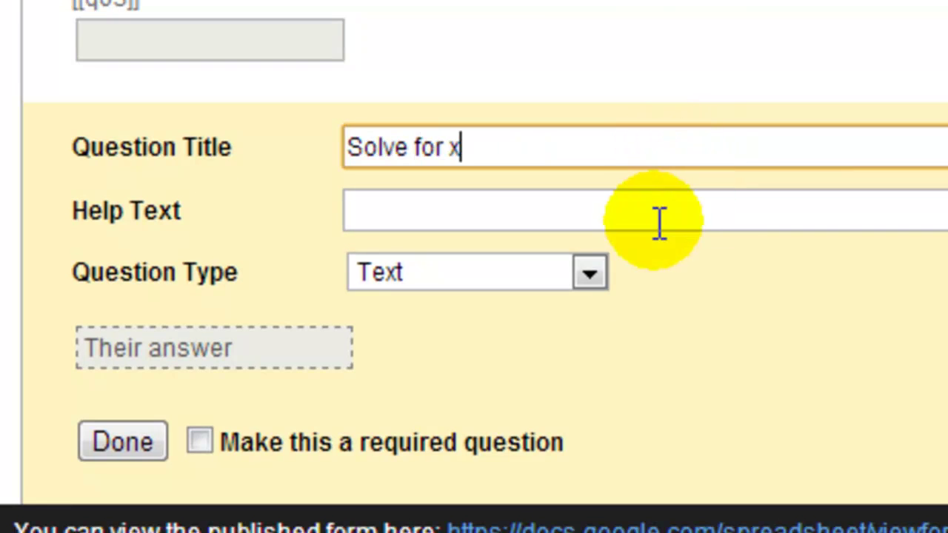
pyautogui.click(660, 222)
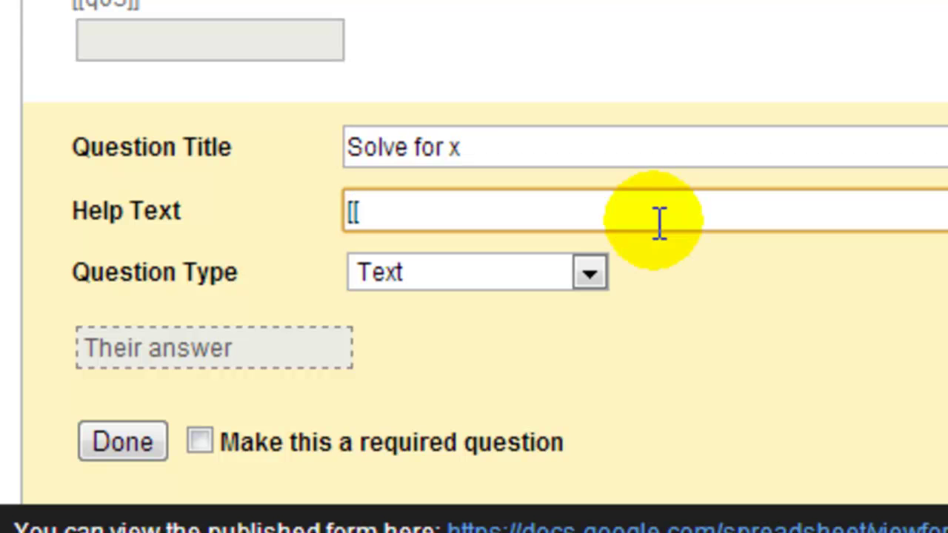
pyautogui.write('[[q04]]')
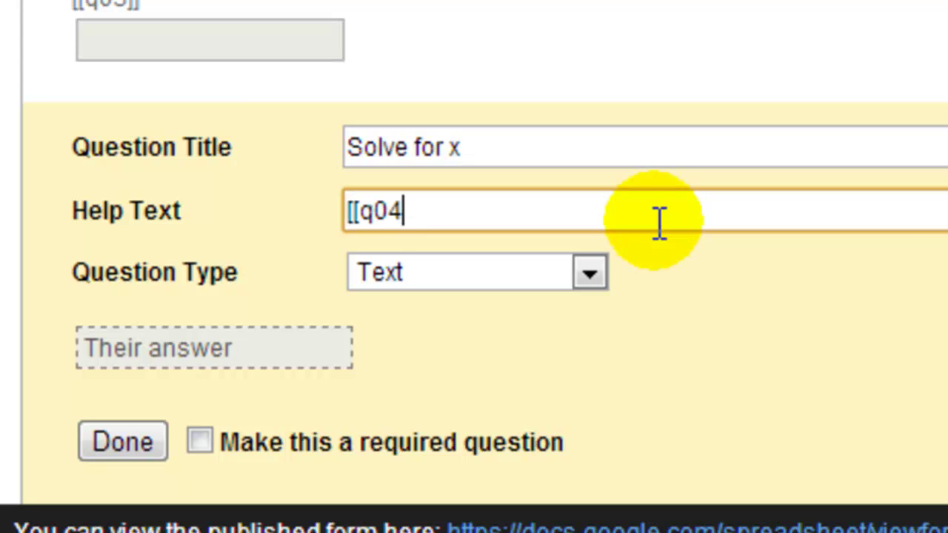
# Step: Check the question types available for the fourth question, and save the form and close its editor
pyautogui.click(483, 290)
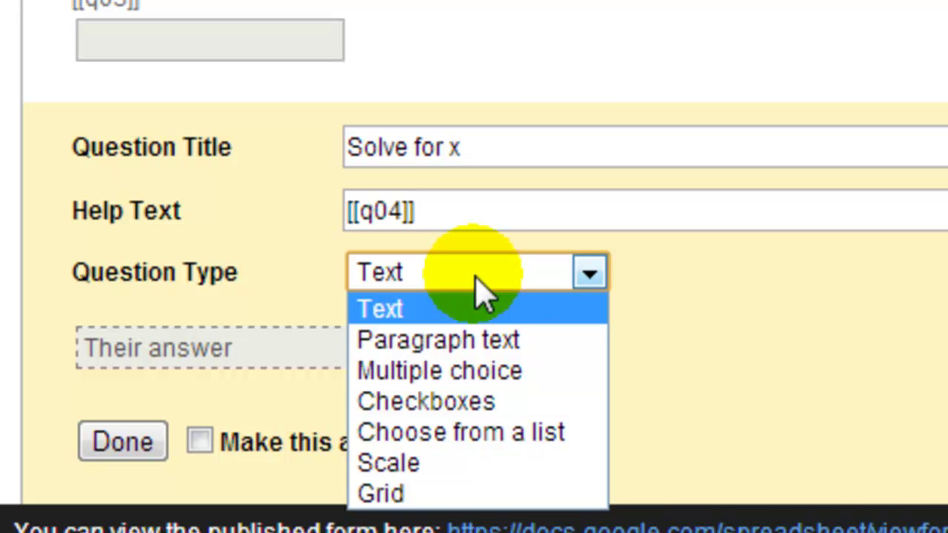
pyautogui.click(698, 277)
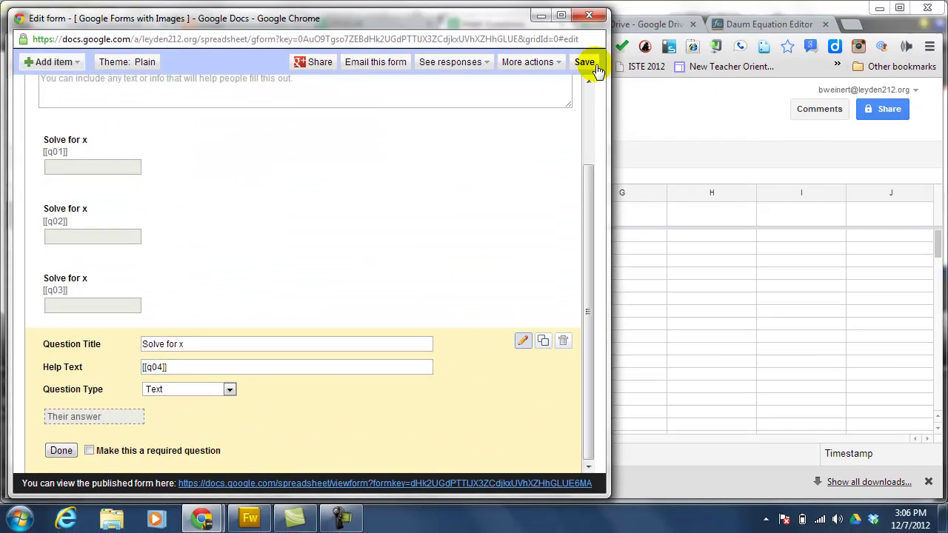
pyautogui.click(582, 64)
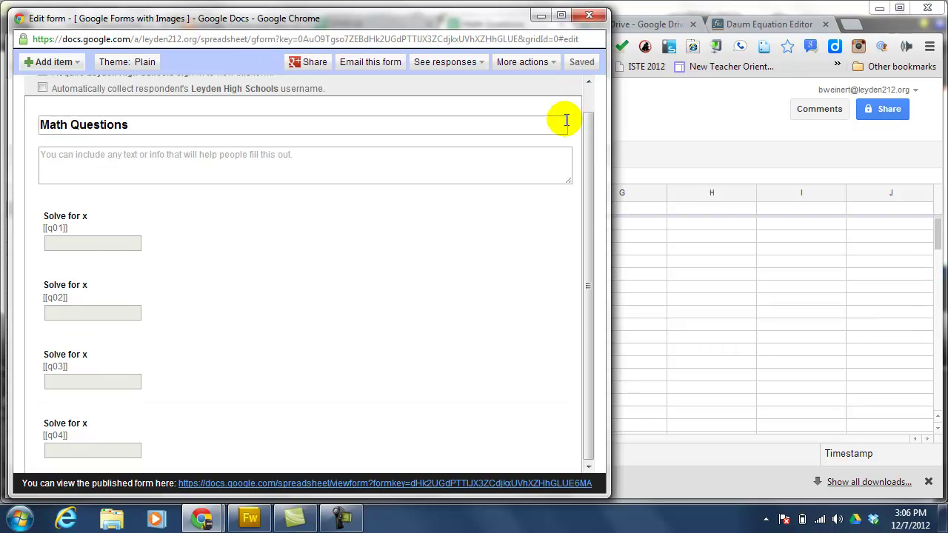
pyautogui.click(590, 16)
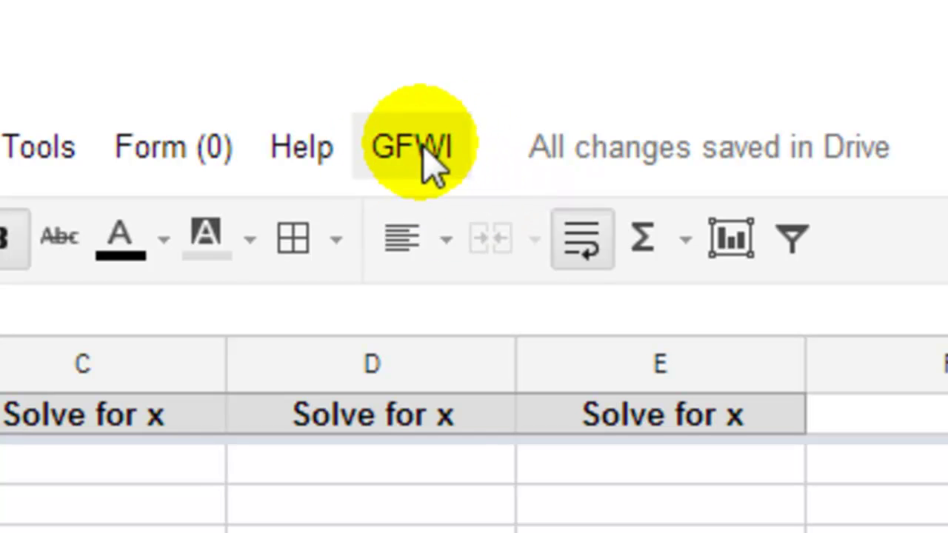
# Step: Run Create Form with Images from the GFWI script, authorize the script and return to the Math Questions spreadsheet
pyautogui.click(425, 148)
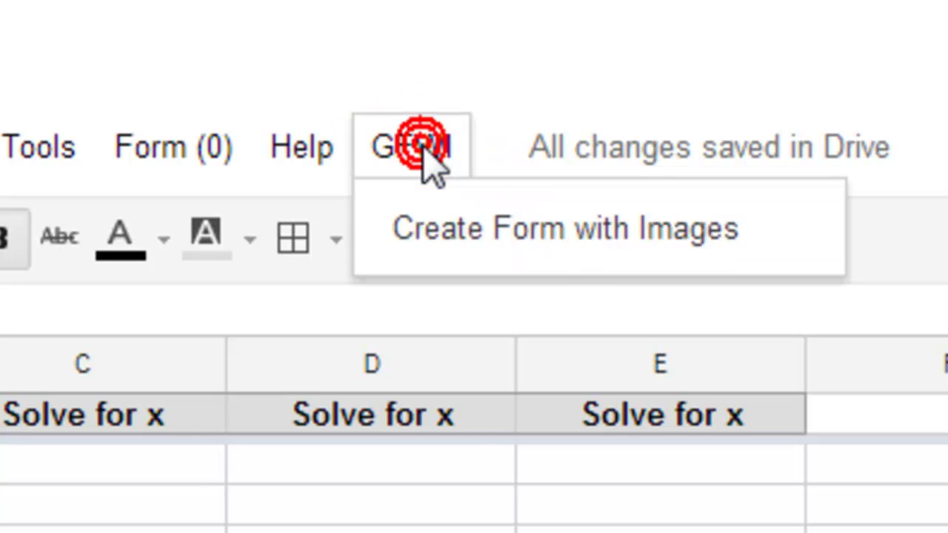
pyautogui.click(493, 245)
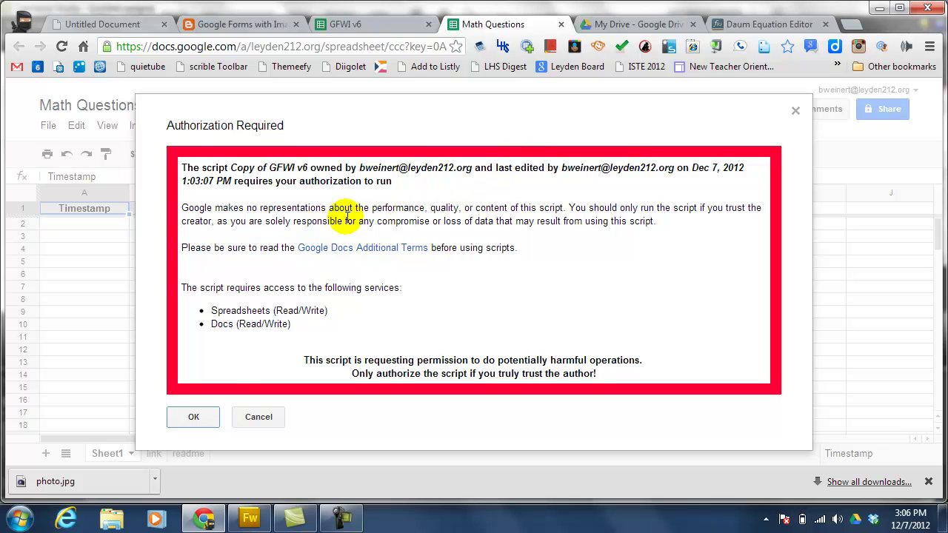
pyautogui.click(191, 419)
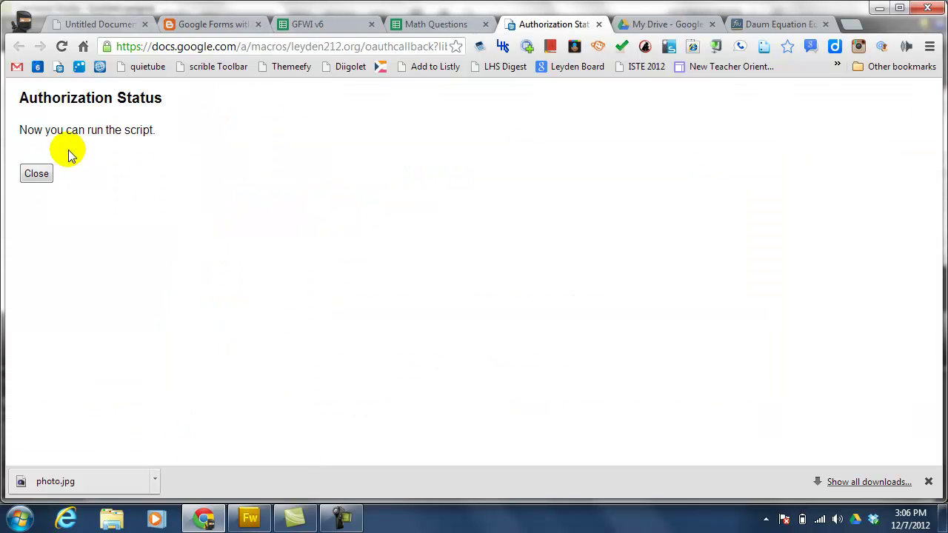
pyautogui.click(37, 174)
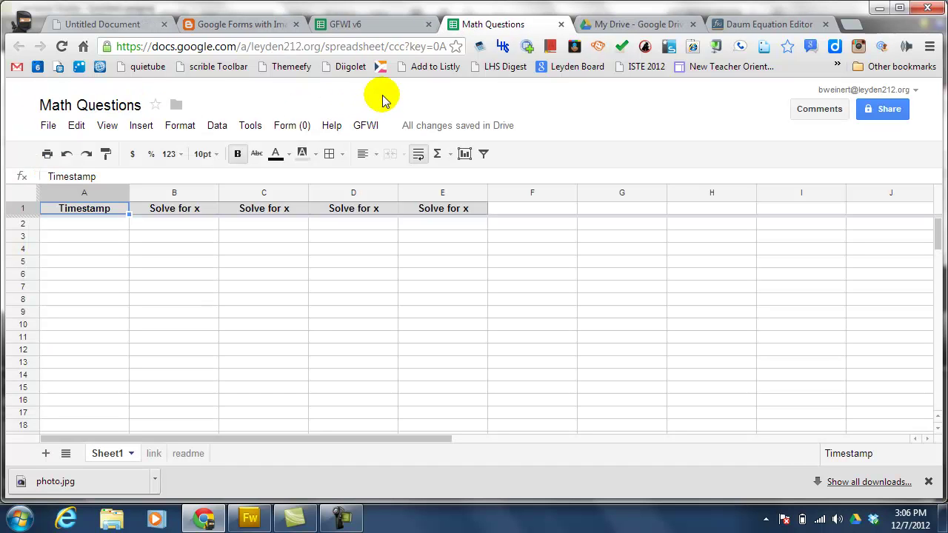
# Step: Generate the Math Questions form with the GFWI command Create Form with Images, and review the equation images on the generated form page
pyautogui.click(365, 125)
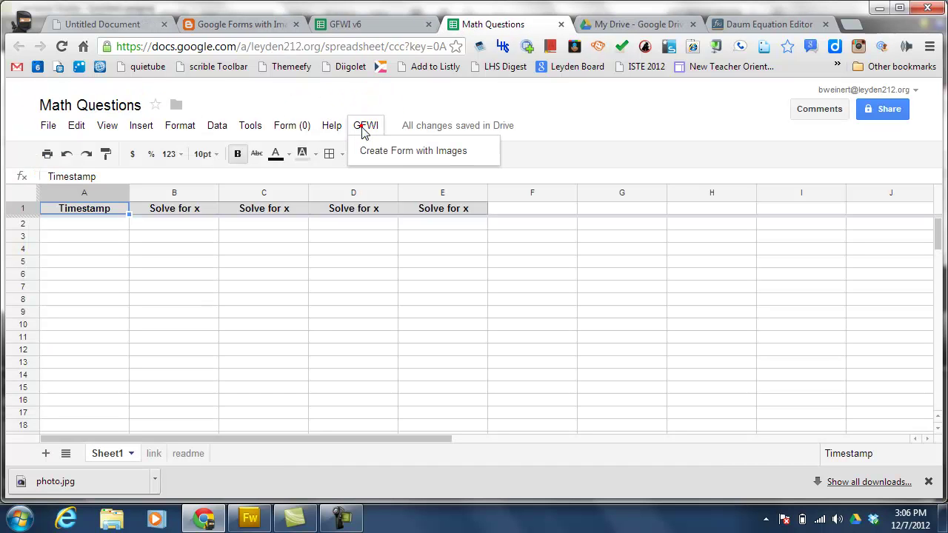
pyautogui.click(417, 152)
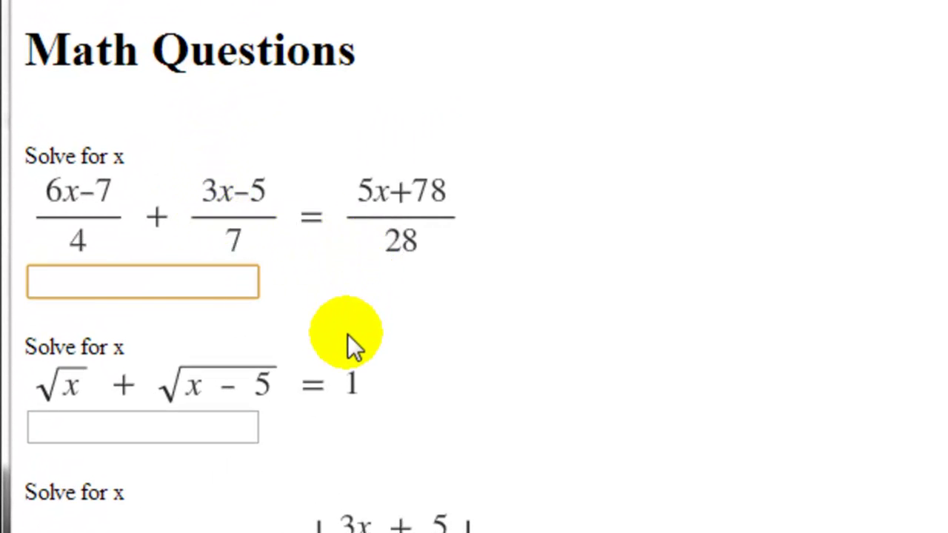
pyautogui.scroll(-3, 582, 359)
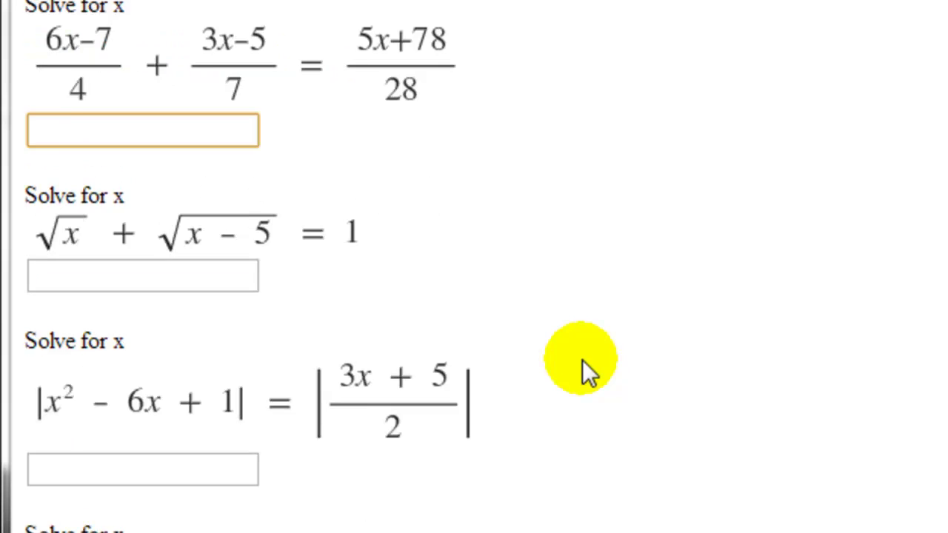
pyautogui.scroll(3, 582, 362)
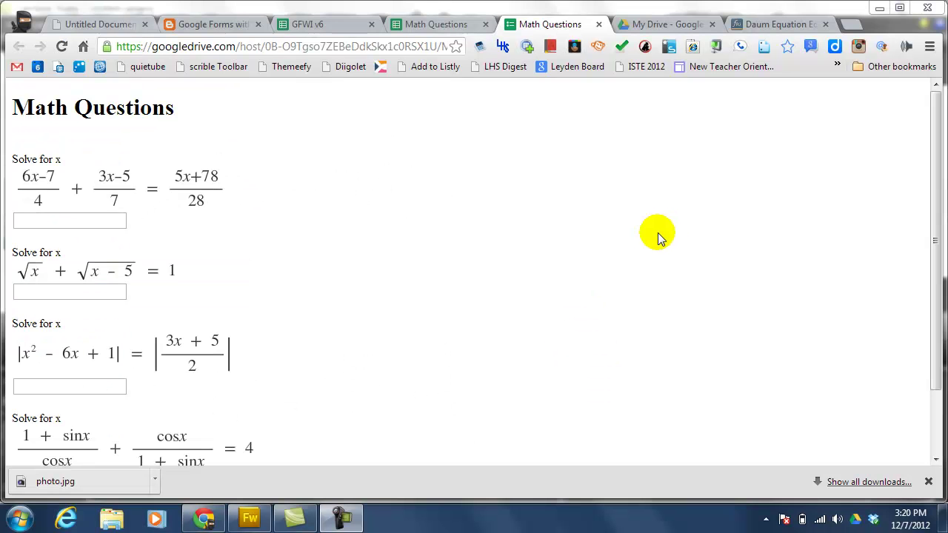
# Step: Select the full web address of the generated Math Questions form page
pyautogui.click(619, 109)
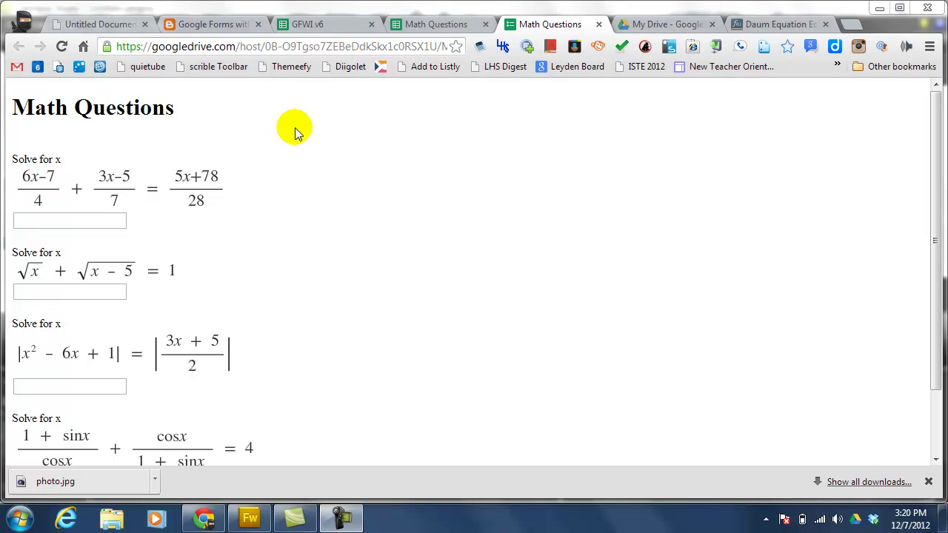
pyautogui.doubleClick(273, 47)
pyautogui.click(273, 47)
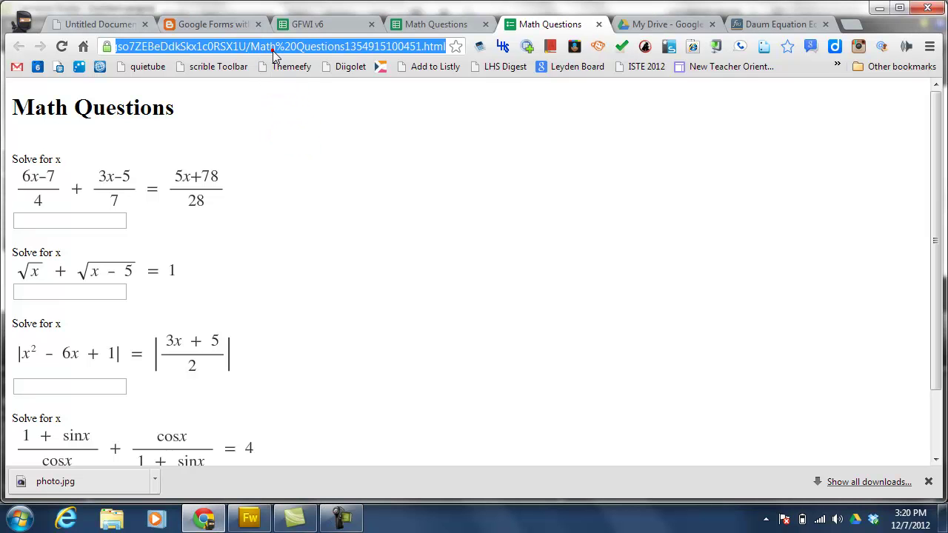